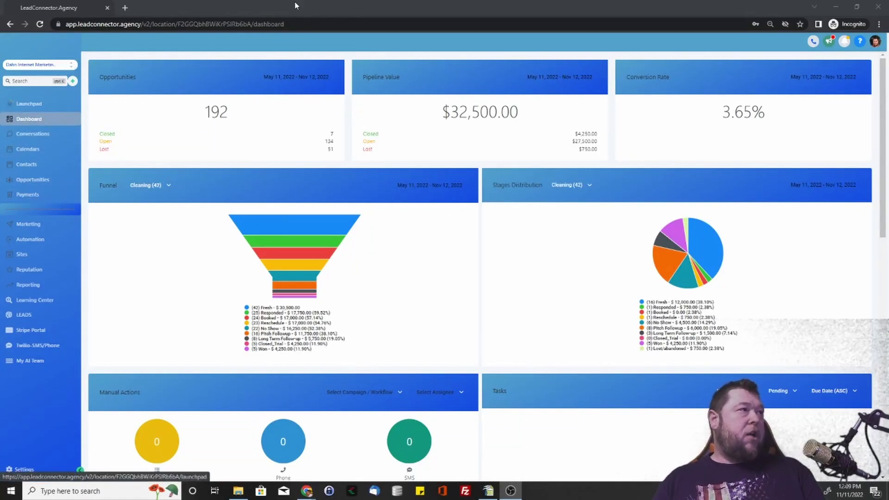
- Go to Payments > Integrations to review the connected PayPal live/sandbox and Stripe live/test accounts
{"action": "left_click", "coordinate": [27, 196]}
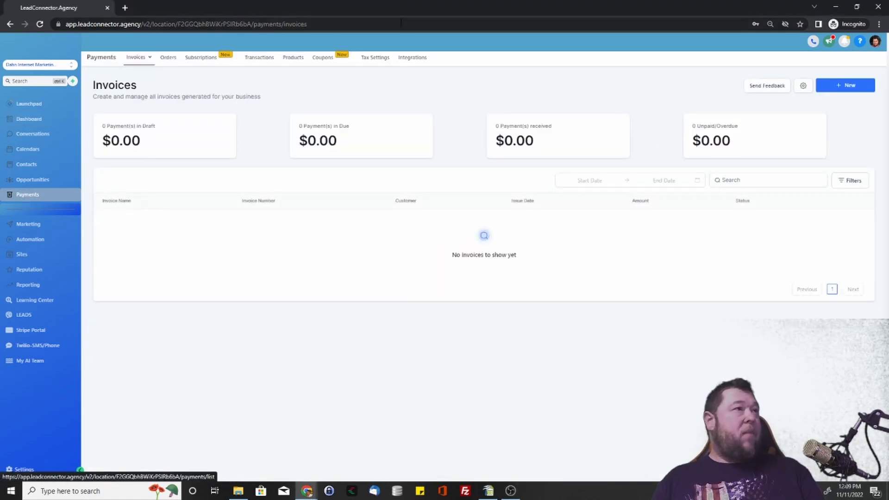
{"action": "left_click", "coordinate": [422, 62]}
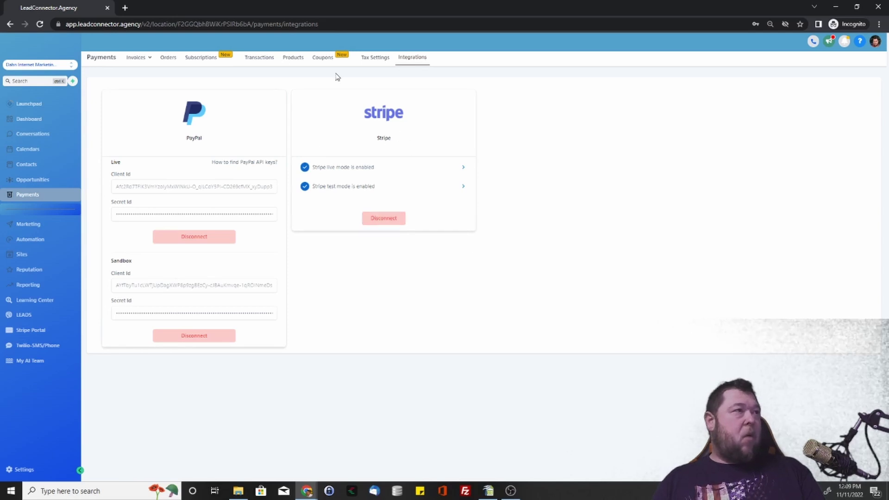
- Check the Products list and Stripe import price options, then return without importing anything
{"action": "left_click", "coordinate": [299, 58]}
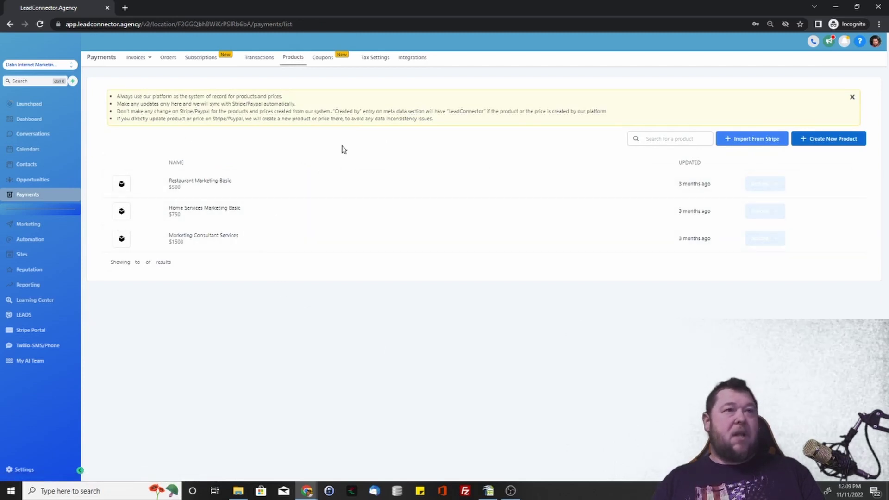
{"action": "left_click", "coordinate": [738, 143]}
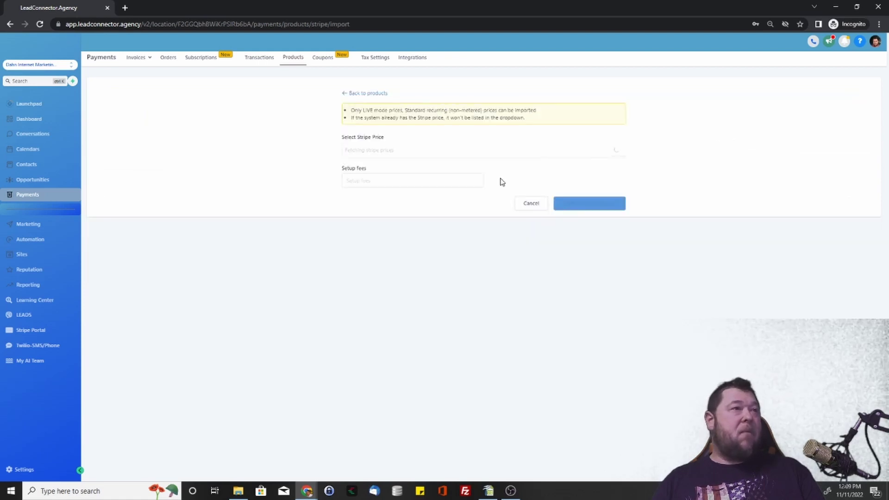
{"action": "left_click", "coordinate": [480, 158]}
{"action": "scroll", "coordinate": [468, 194], "scroll_direction": "down", "scroll_amount": 8}
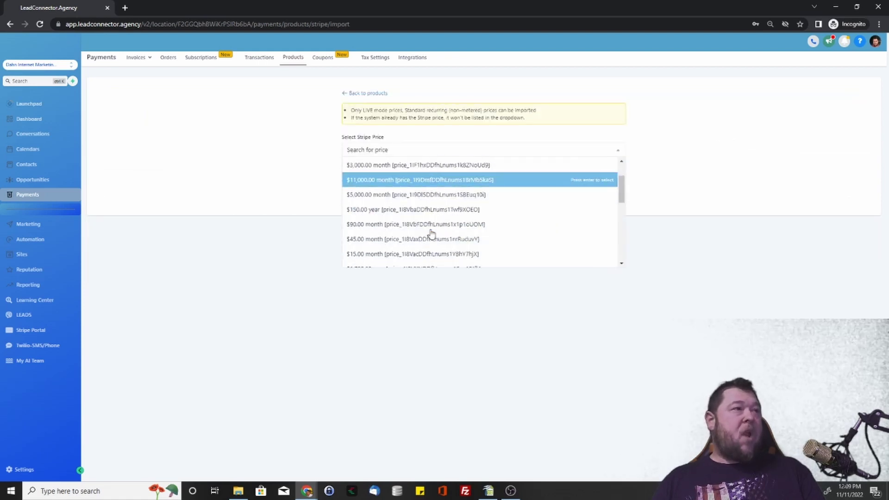
{"action": "left_click", "coordinate": [685, 280]}
{"action": "left_click", "coordinate": [404, 179]}
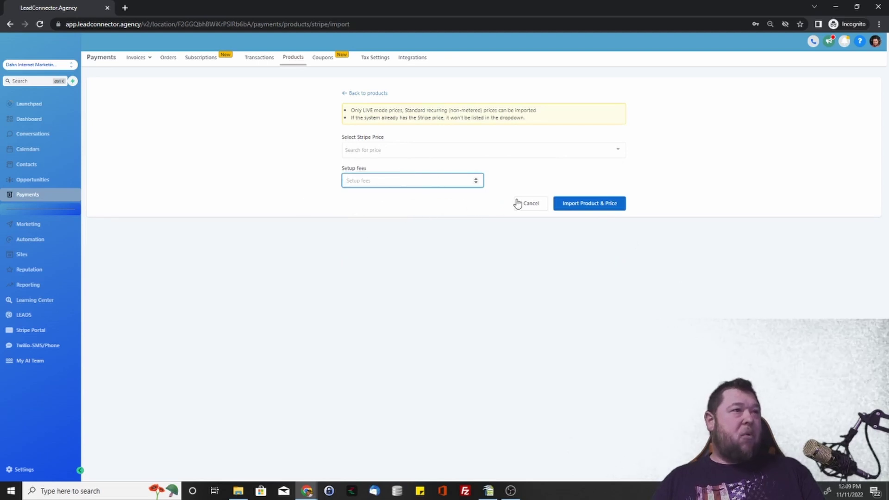
{"action": "left_click", "coordinate": [354, 97]}
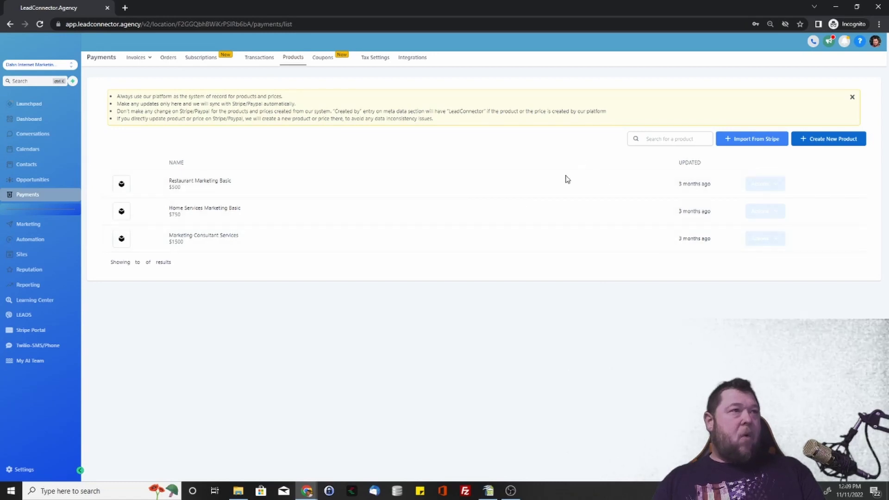
- Create a new product named Test with the description 'This is a product.'
{"action": "left_click", "coordinate": [841, 146]}
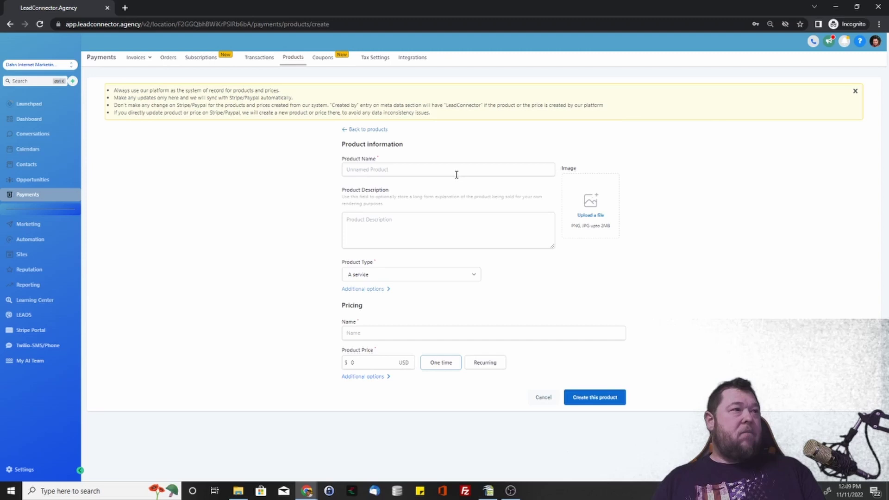
{"action": "left_click", "coordinate": [455, 172]}
{"action": "type", "text": "1"}
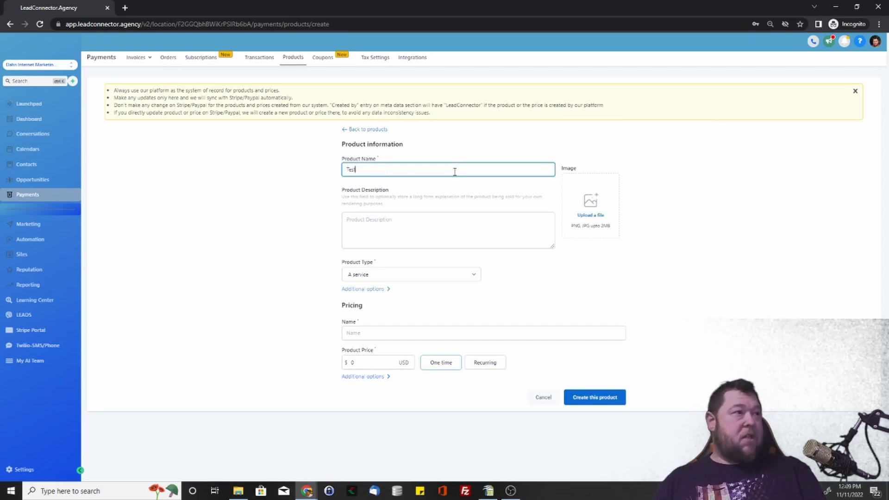
{"action": "left_click", "coordinate": [418, 223]}
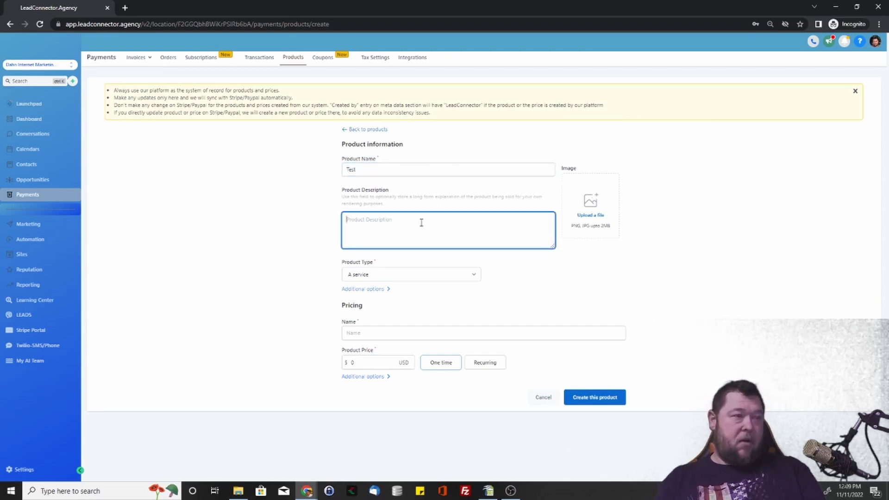
{"action": "type", "text": "This is aproduct."}
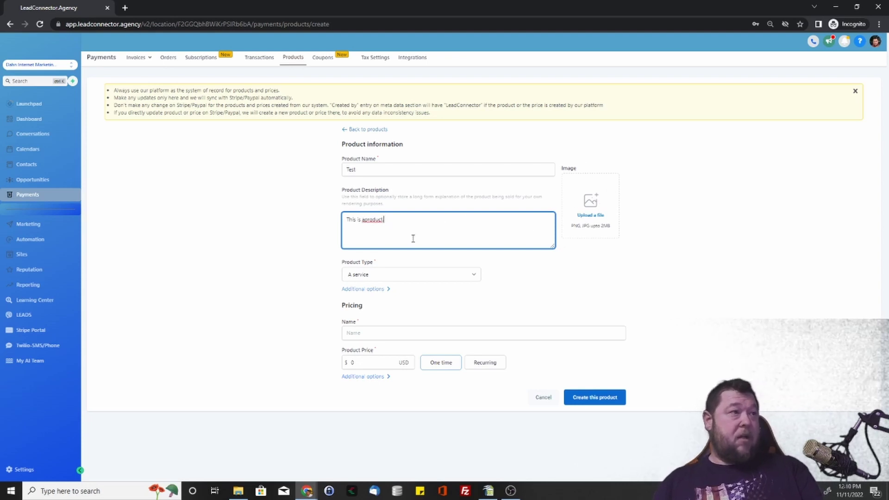
{"action": "left_click", "coordinate": [364, 219]}
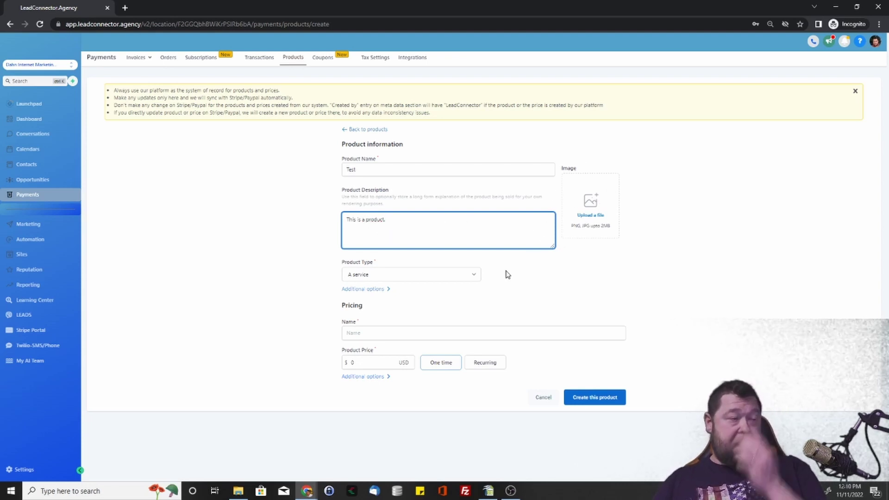
- Keep the product type as A service and collapse the additional options again
{"action": "left_click", "coordinate": [476, 276]}
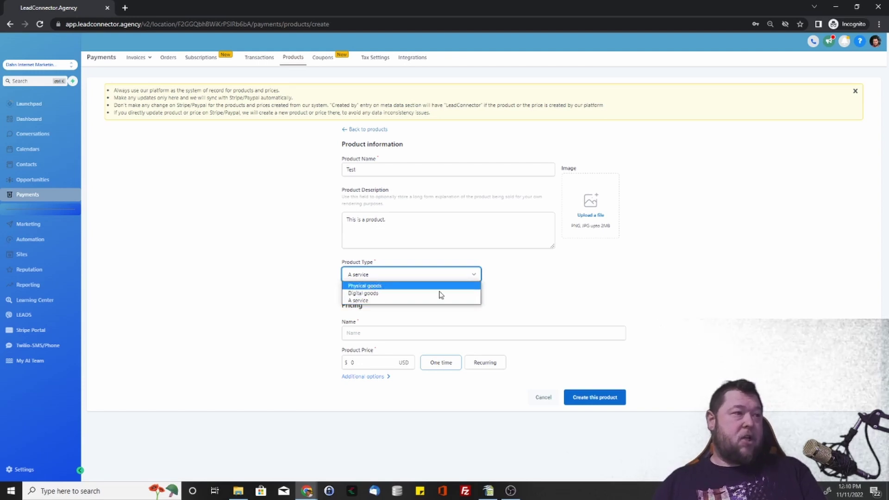
{"action": "left_click", "coordinate": [526, 275]}
{"action": "left_click", "coordinate": [373, 290]}
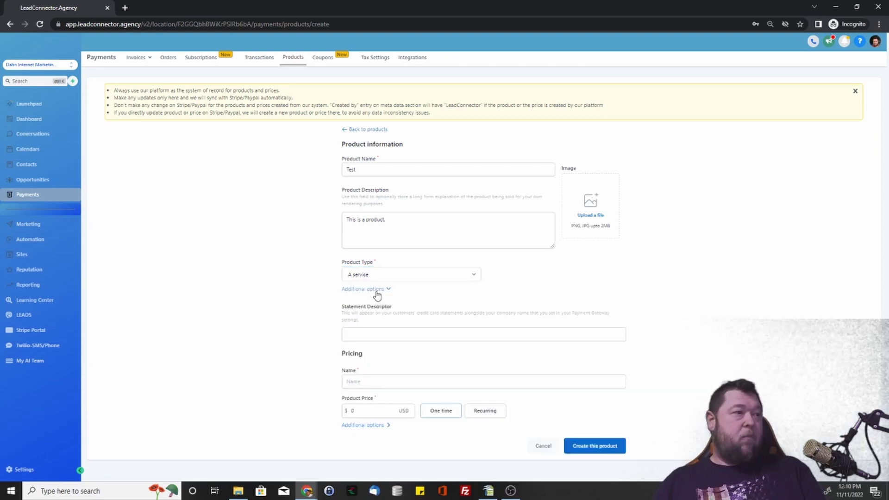
{"action": "left_click", "coordinate": [392, 337]}
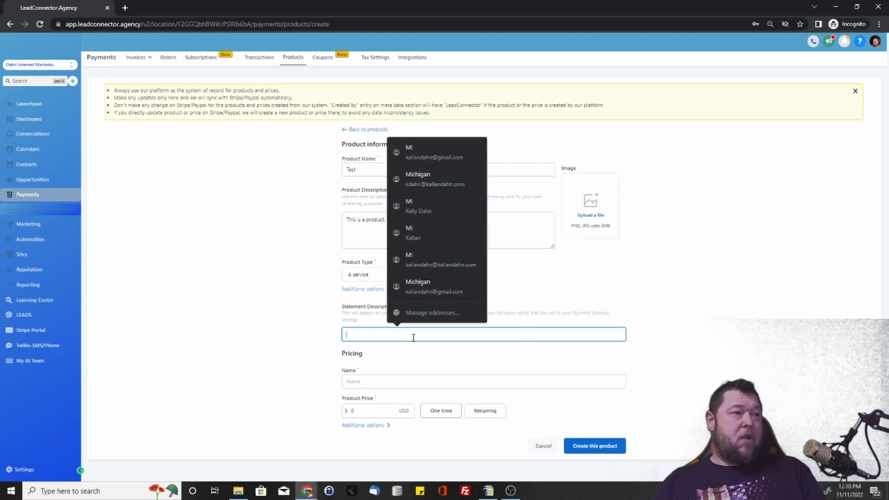
{"action": "left_click", "coordinate": [532, 348]}
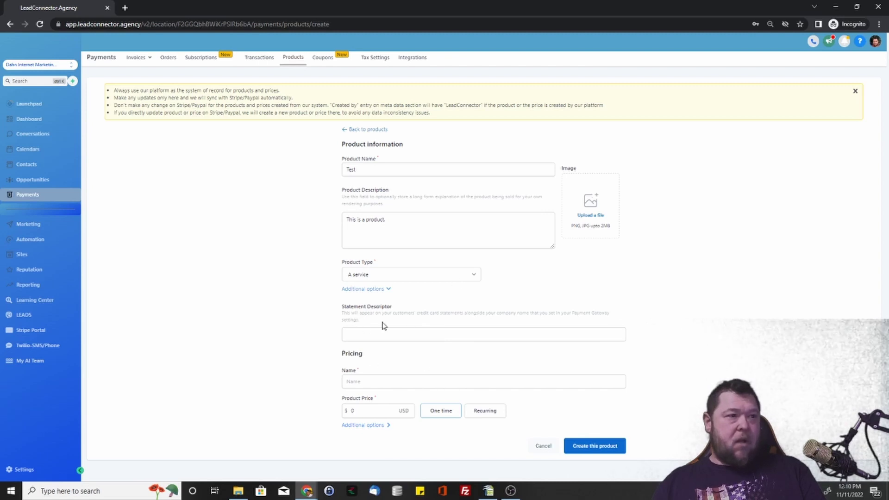
{"action": "left_click", "coordinate": [388, 289]}
{"action": "left_click", "coordinate": [385, 334]}
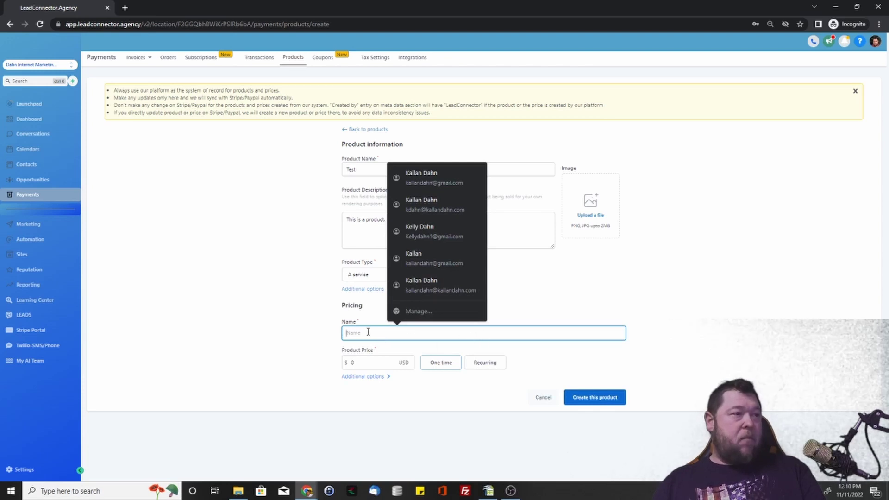
- Price it as 'Test product 1' at $100, recurring, with a Monthly billing period
{"action": "type", "text": "Test product 1"}
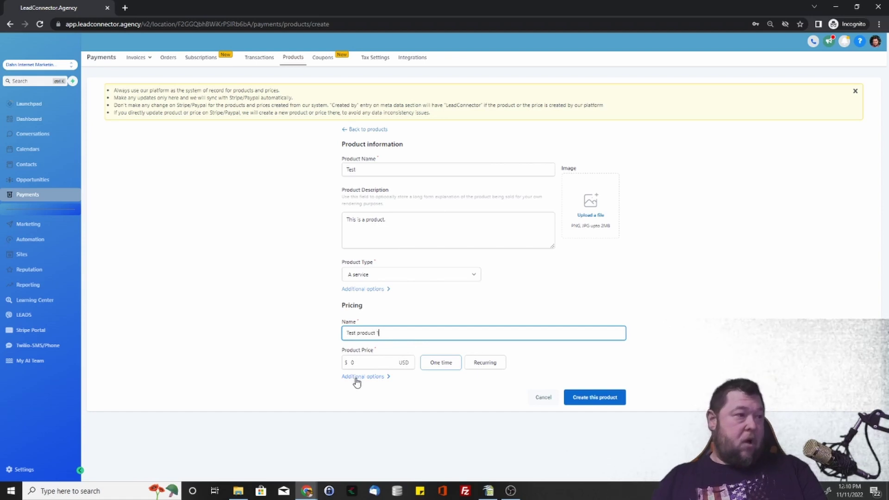
{"action": "key", "text": "Tab"}
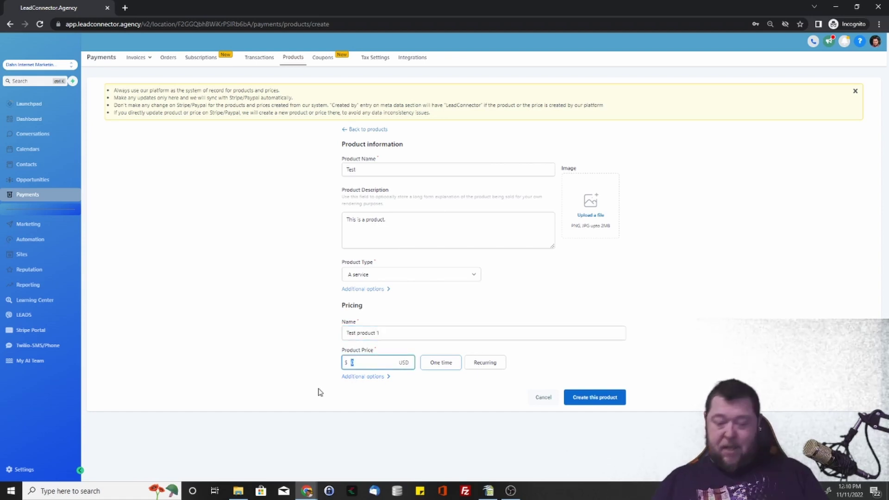
{"action": "left_click", "coordinate": [449, 364]}
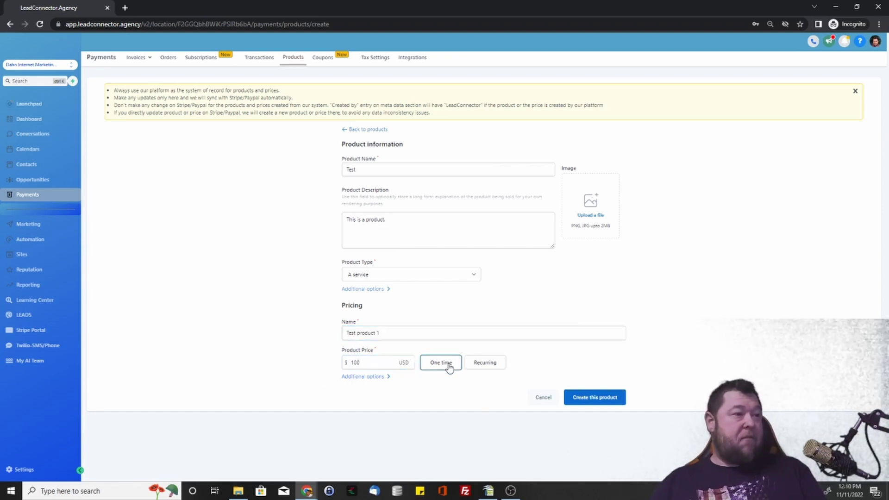
{"action": "left_click", "coordinate": [490, 364]}
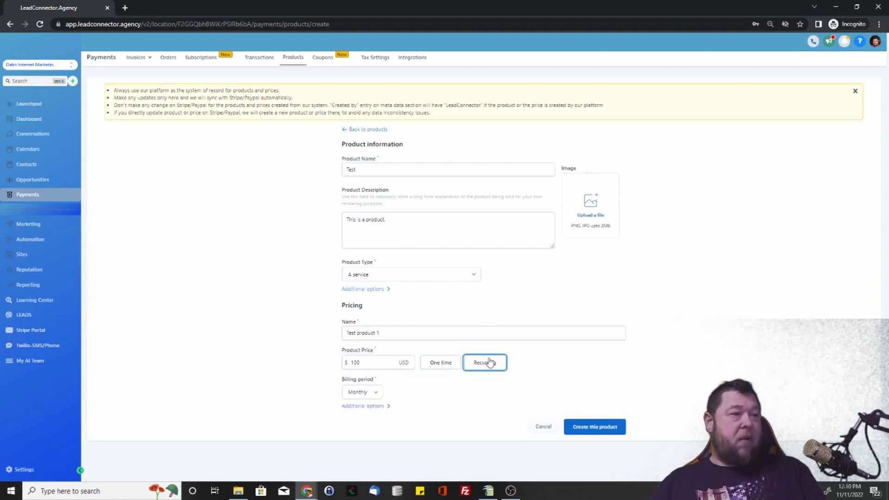
{"action": "left_click", "coordinate": [379, 394]}
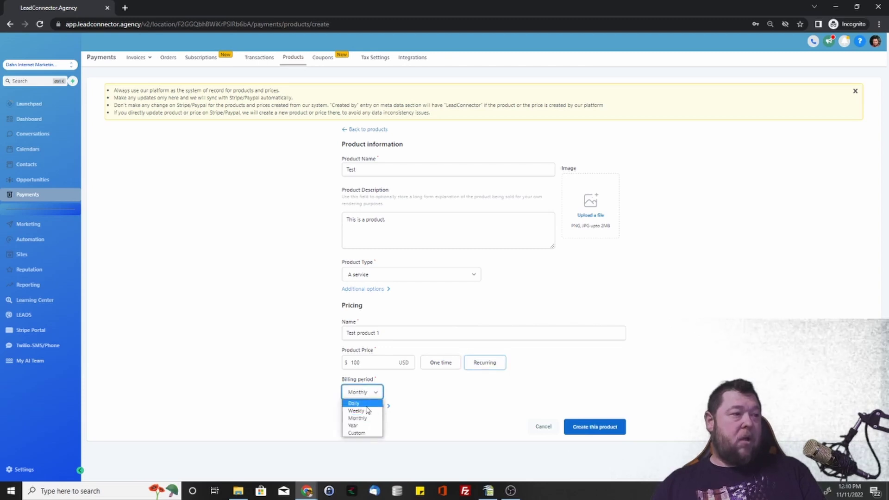
{"action": "left_click", "coordinate": [362, 434]}
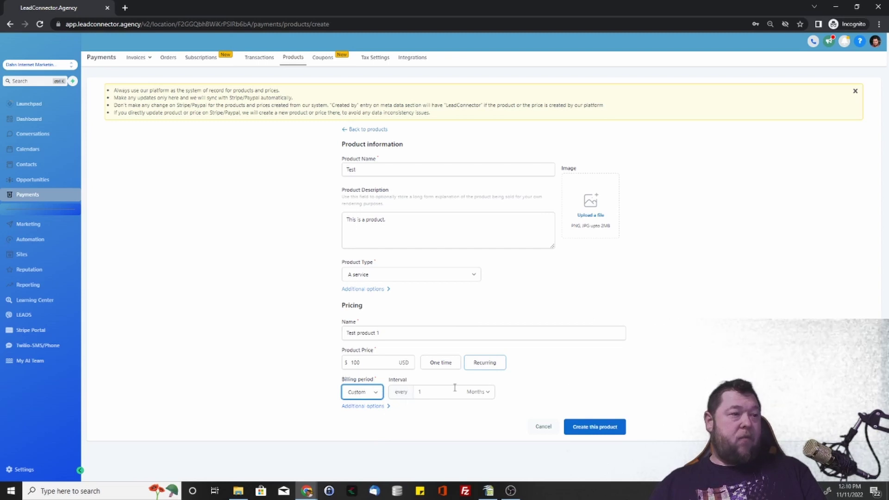
{"action": "left_click", "coordinate": [482, 393]}
{"action": "left_click", "coordinate": [479, 387]}
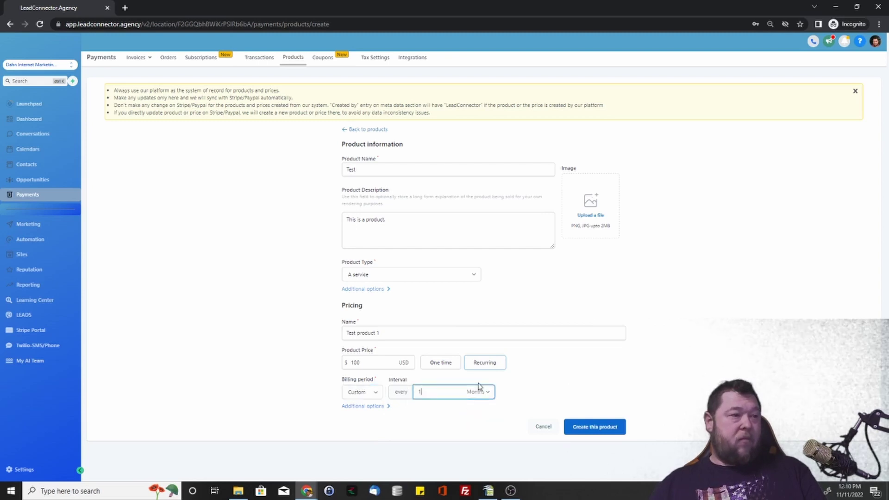
{"action": "left_click", "coordinate": [378, 393]}
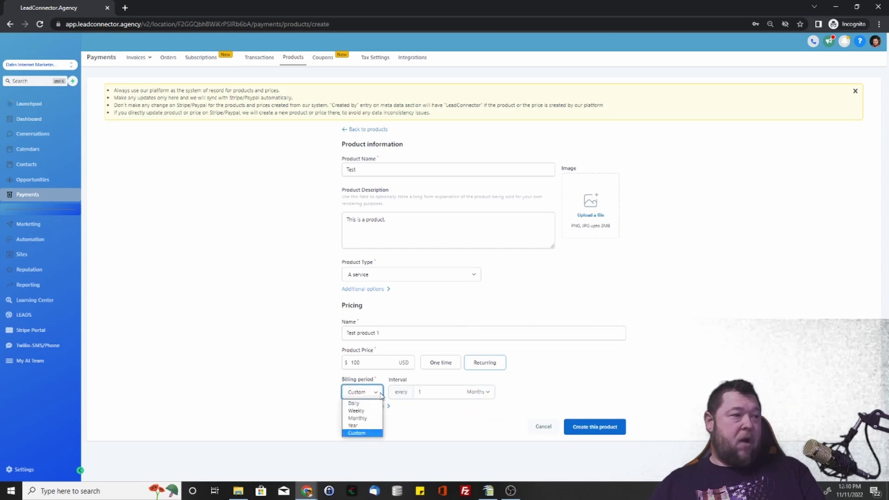
{"action": "left_click", "coordinate": [364, 418]}
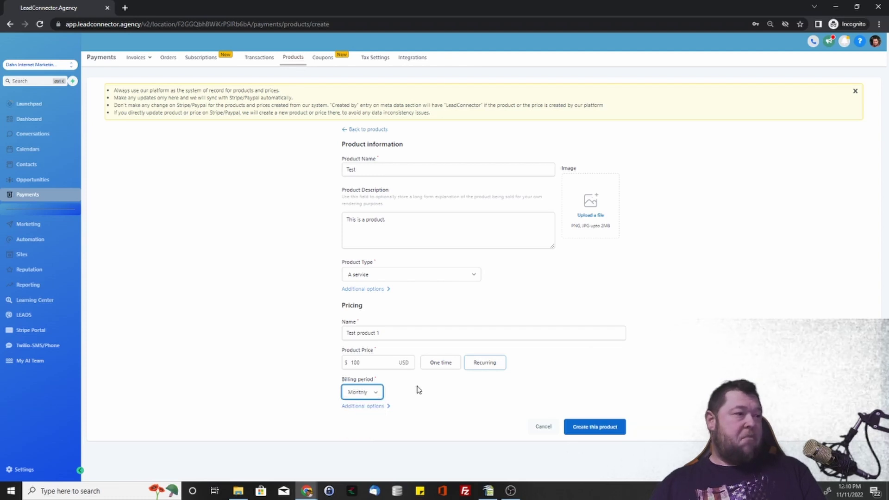
- Set the price's trial period to 4 in the extra pricing options
{"action": "left_click", "coordinate": [385, 411]}
{"action": "scroll", "coordinate": [470, 337], "scroll_direction": "down", "scroll_amount": 2}
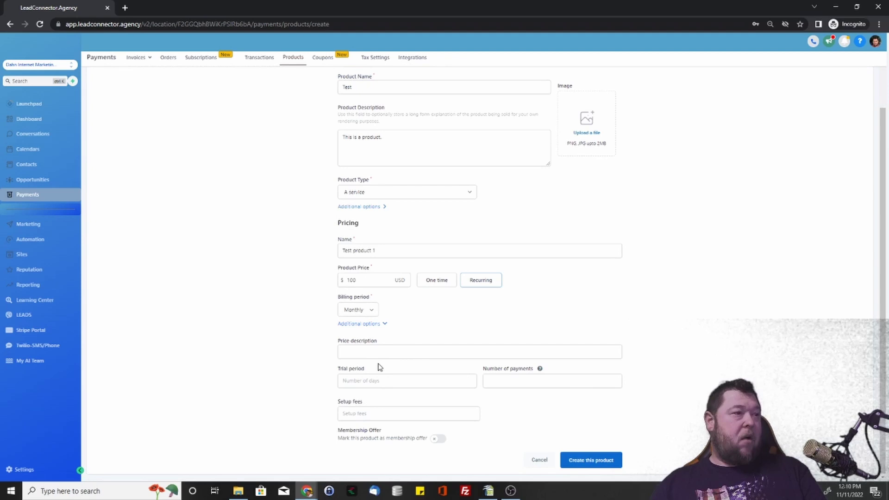
{"action": "left_click", "coordinate": [380, 352]}
{"action": "left_click", "coordinate": [231, 377]}
{"action": "left_click", "coordinate": [364, 381]}
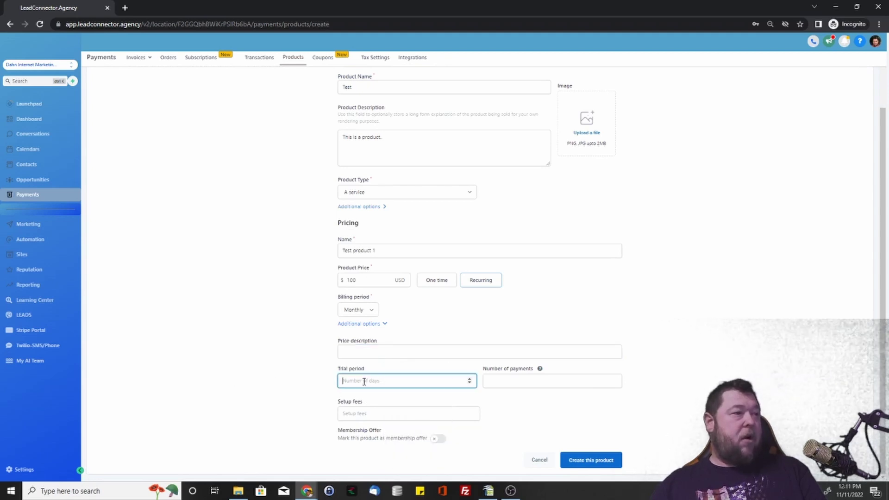
{"action": "type", "text": "14"}
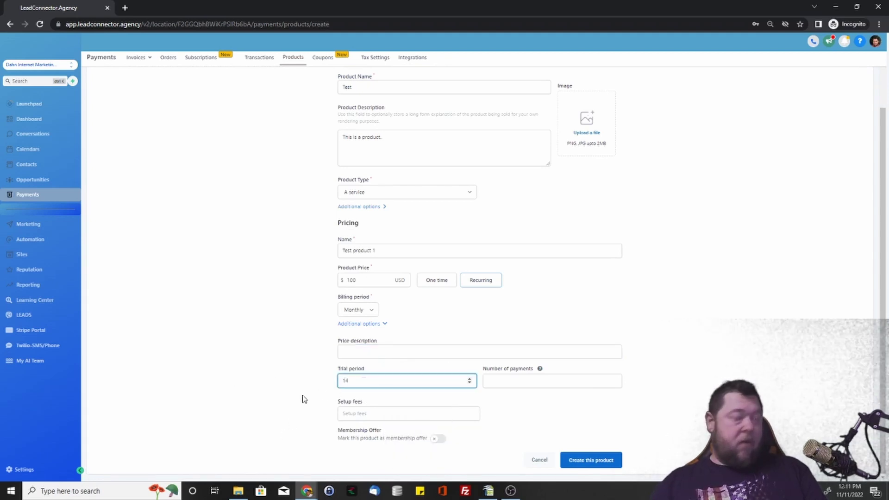
{"action": "key", "text": "BackSpace"}
{"action": "key", "text": "BackSpace"}
{"action": "type", "text": "4"}
{"action": "left_click", "coordinate": [304, 399]}
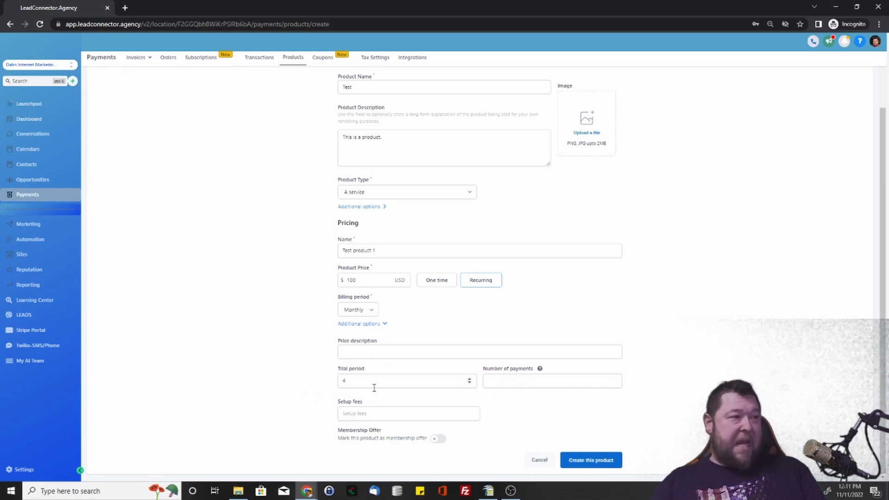
- Select the $100 price and work out 2000 ÷ 4 = 500 in Windows Calculator
{"action": "mouse_move", "coordinate": [540, 369]}
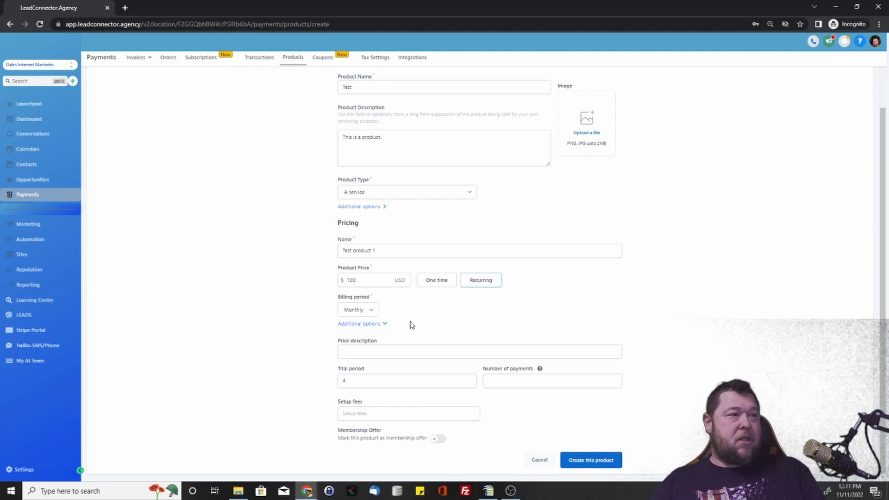
{"action": "left_click_drag", "start_coordinate": [363, 278], "coordinate": [332, 279]}
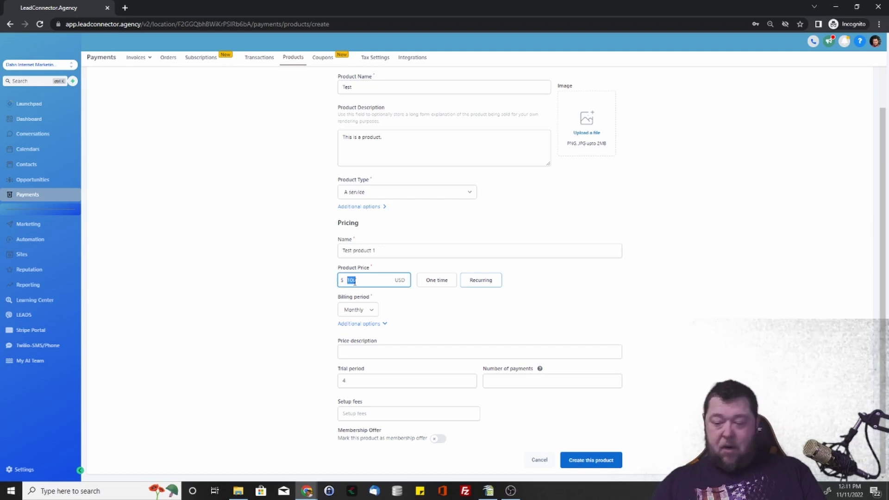
{"action": "key", "text": "XF86Calculator"}
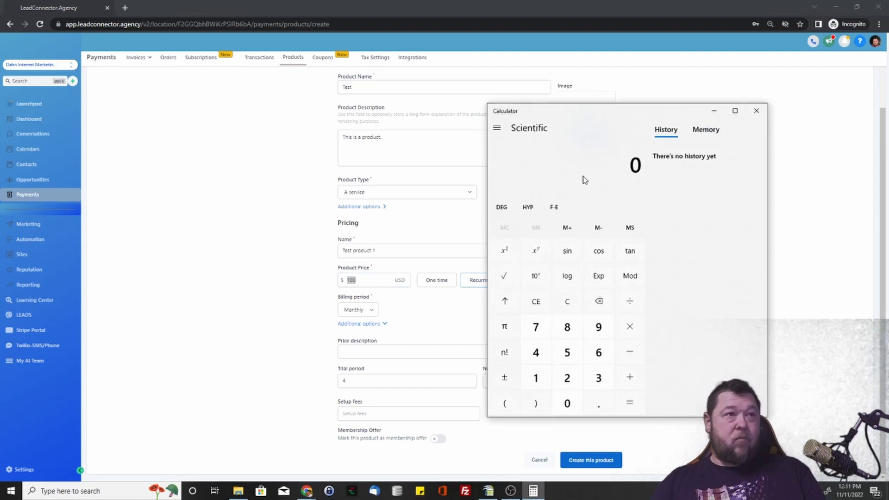
{"action": "key", "text": "2"}
{"action": "key", "text": "0"}
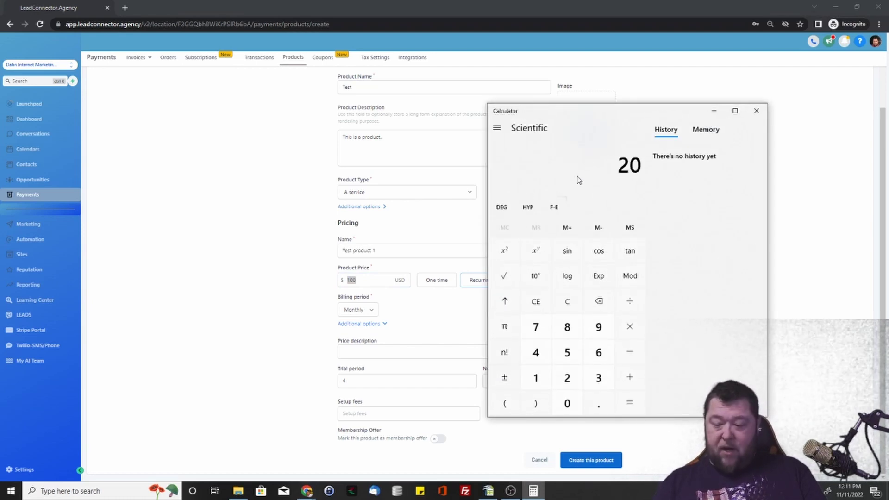
{"action": "key", "text": "0"}
{"action": "key", "text": "0"}
{"action": "key", "text": "slash"}
{"action": "key", "text": "4"}
{"action": "key", "text": "Return"}
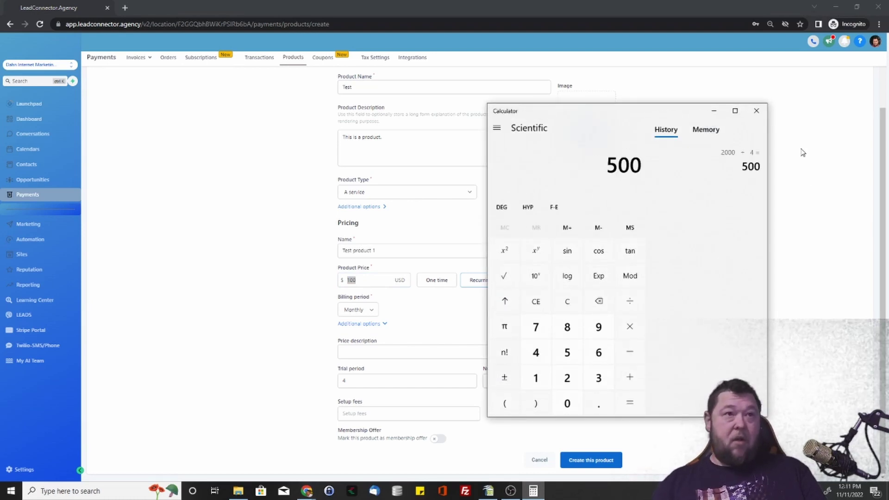
{"action": "left_click", "coordinate": [756, 111]}
- Set the price to $500 over 4 payments, clear the trial period, and add a 500 setup fee
{"action": "type", "text": "500"}
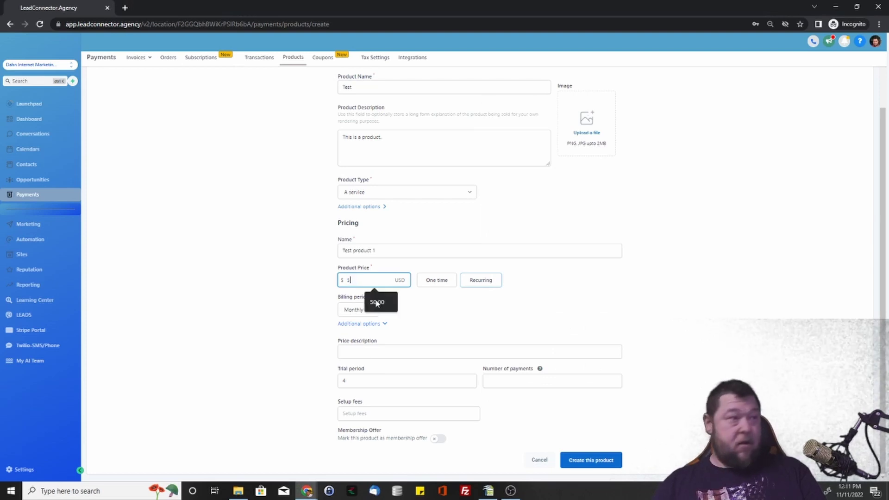
{"action": "left_click", "coordinate": [521, 384]}
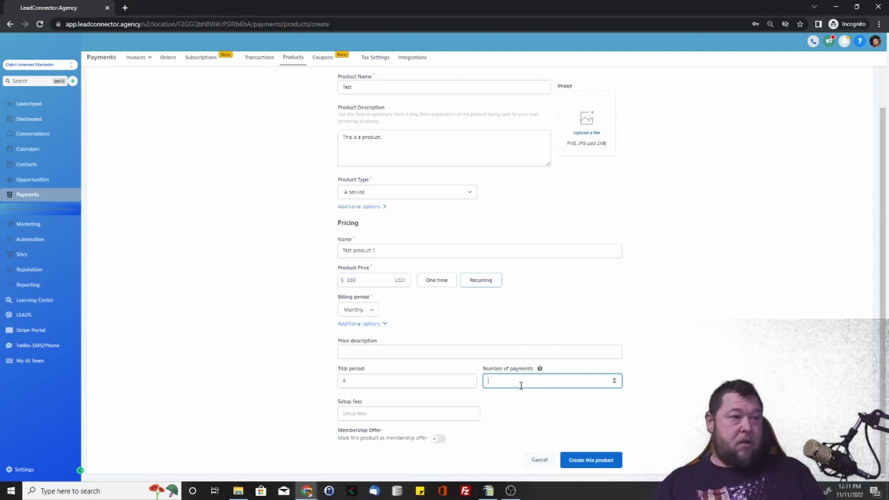
{"action": "left_click", "coordinate": [517, 413]}
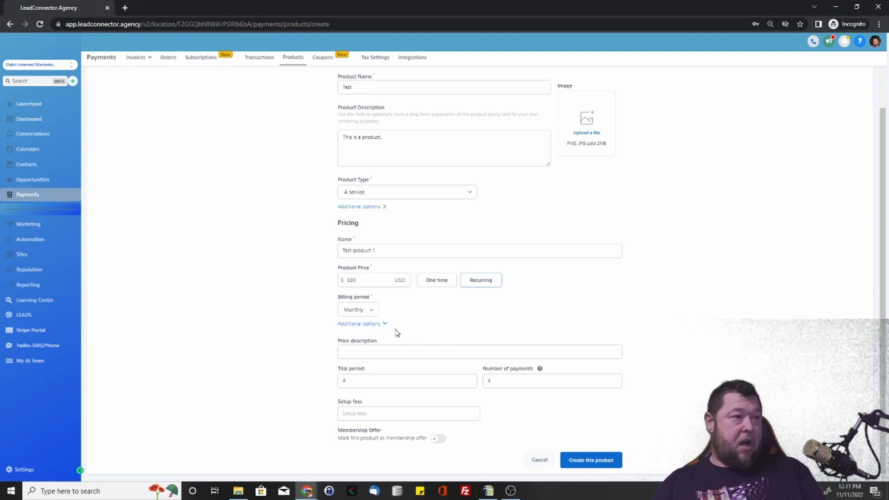
{"action": "left_click", "coordinate": [357, 376]}
{"action": "key", "text": "BackSpace"}
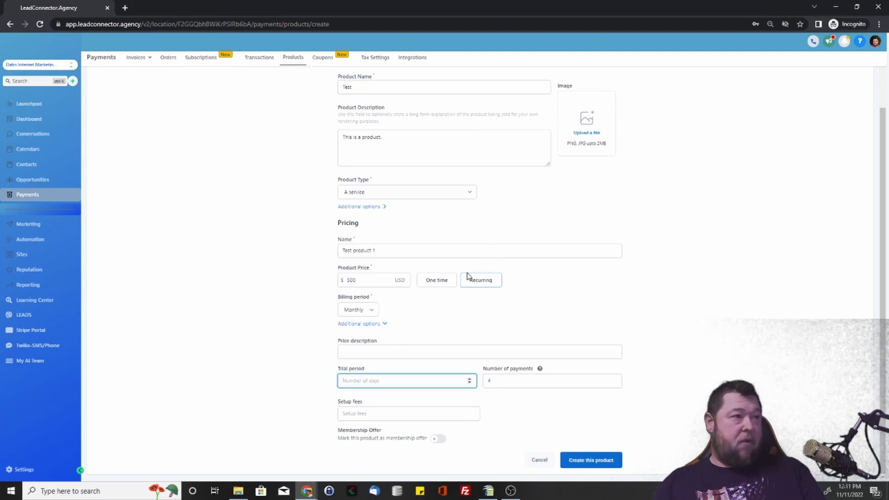
{"action": "left_click", "coordinate": [490, 383]}
{"action": "left_click", "coordinate": [558, 440]}
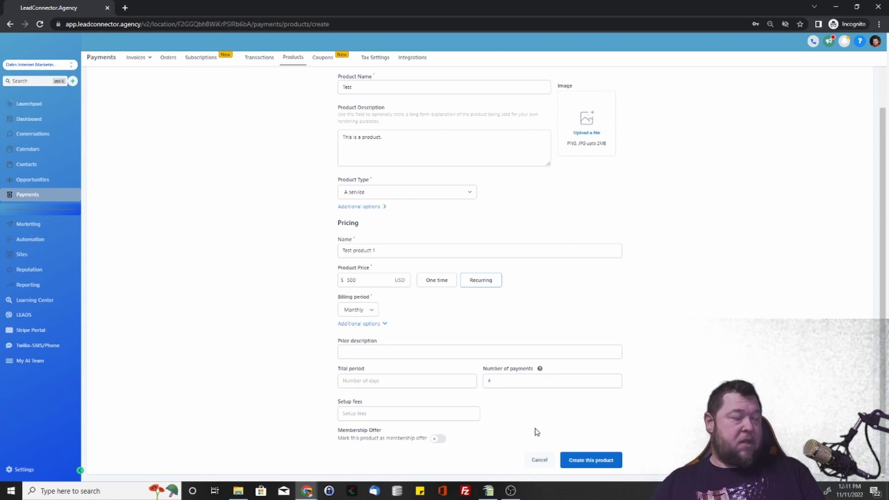
{"action": "left_click", "coordinate": [394, 418]}
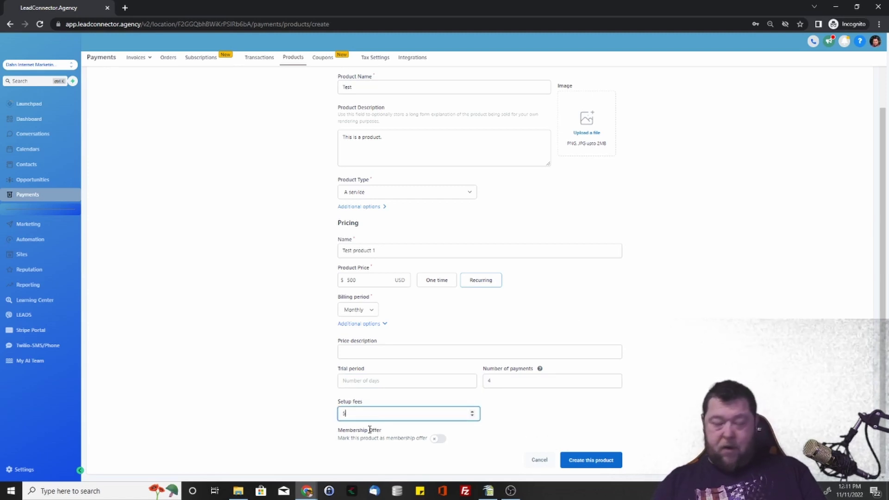
{"action": "left_click", "coordinate": [492, 417]}
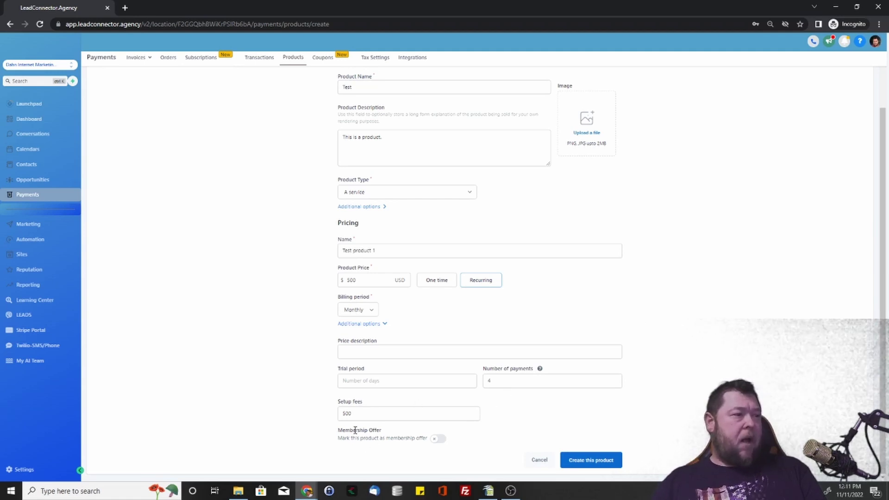
- Try the Membership Offer option, find no offers listed, and switch it back off
{"action": "left_click_drag", "start_coordinate": [343, 431], "coordinate": [403, 440]}
{"action": "left_click", "coordinate": [451, 442]}
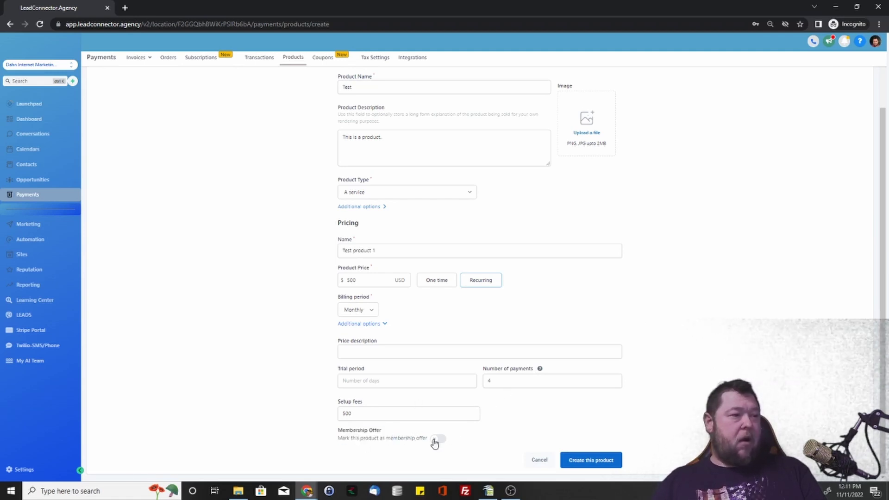
{"action": "left_click", "coordinate": [436, 439]}
{"action": "scroll", "coordinate": [404, 443], "scroll_direction": "down", "scroll_amount": 1}
{"action": "left_click", "coordinate": [404, 443]}
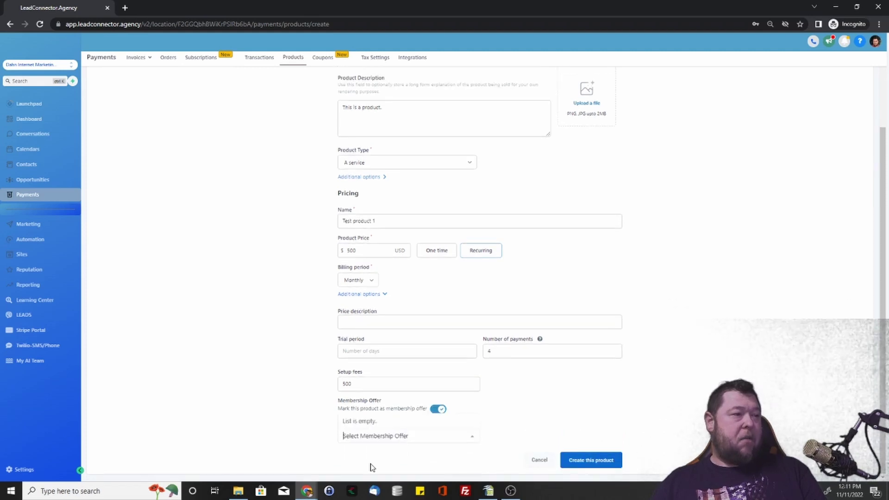
{"action": "left_click", "coordinate": [483, 429]}
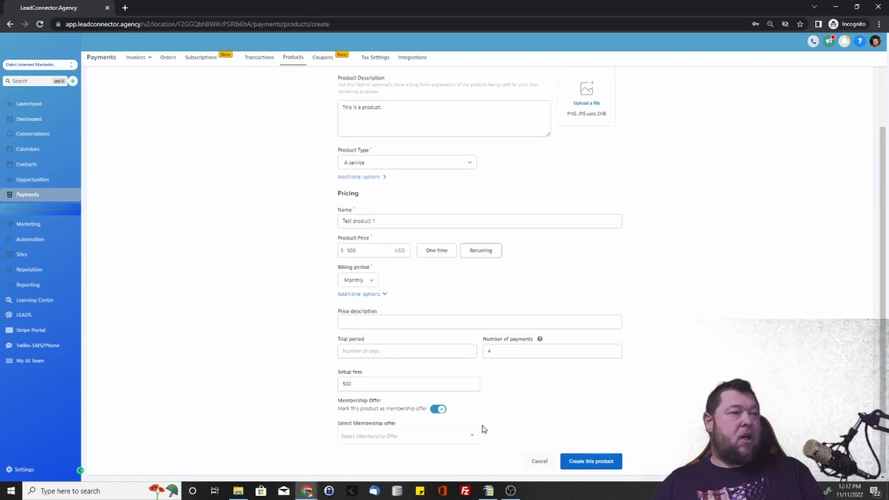
{"action": "left_click", "coordinate": [468, 437]}
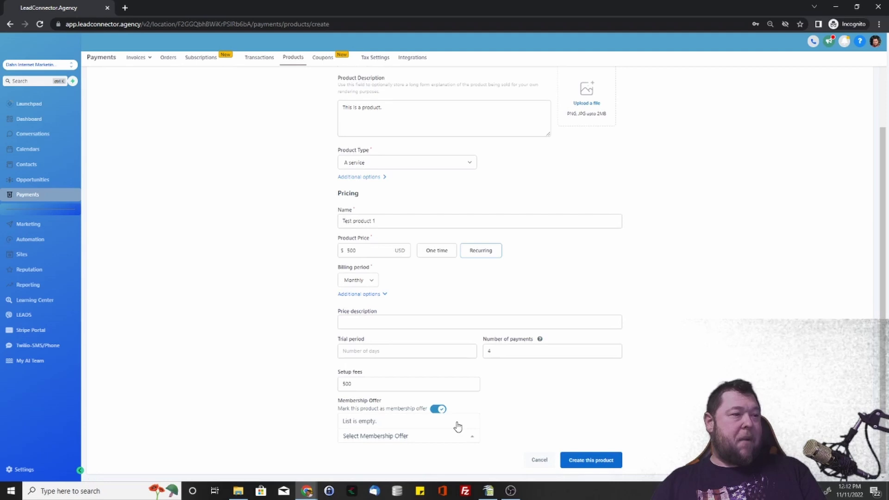
{"action": "left_click", "coordinate": [496, 421]}
{"action": "left_click", "coordinate": [437, 409]}
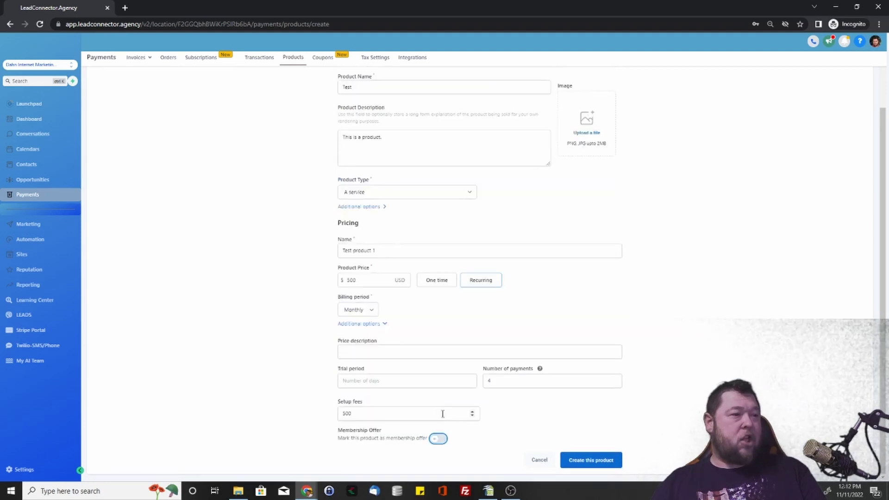
- Discard the unsaved Test product and go to Sites to view the Funnels list
{"action": "left_click", "coordinate": [546, 463]}
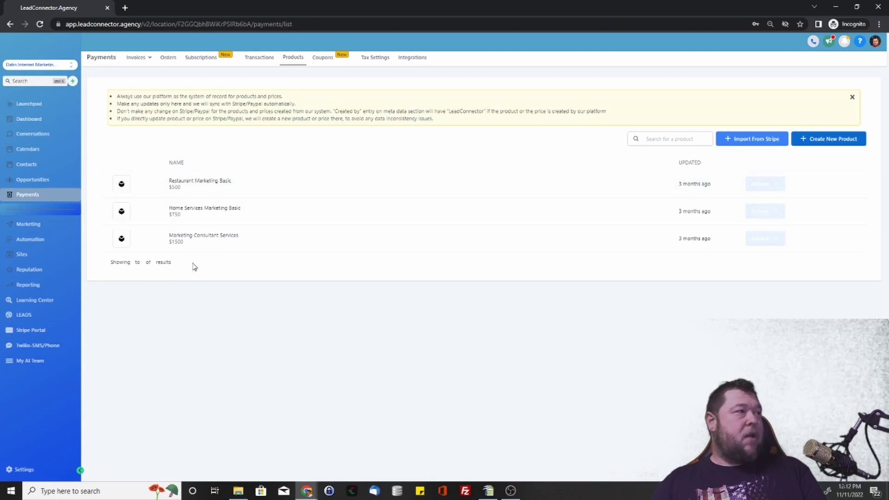
{"action": "left_click", "coordinate": [25, 258]}
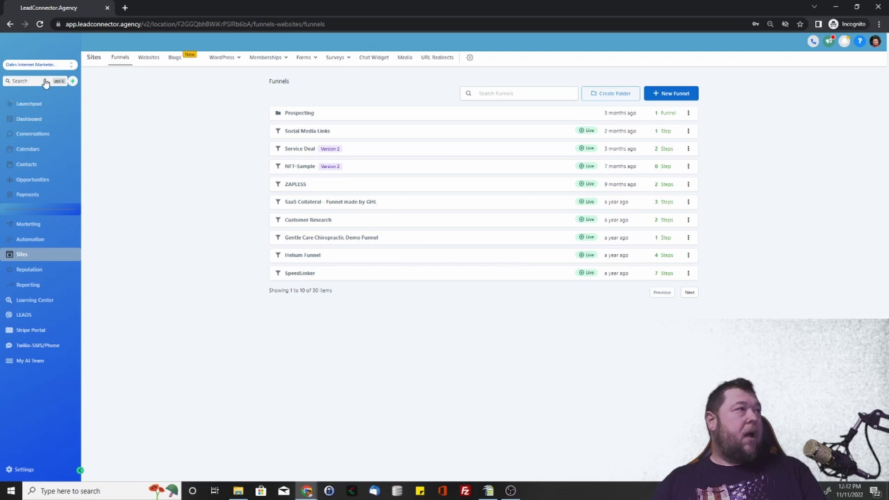
- Create a new funnel named test
{"action": "left_click", "coordinate": [676, 95]}
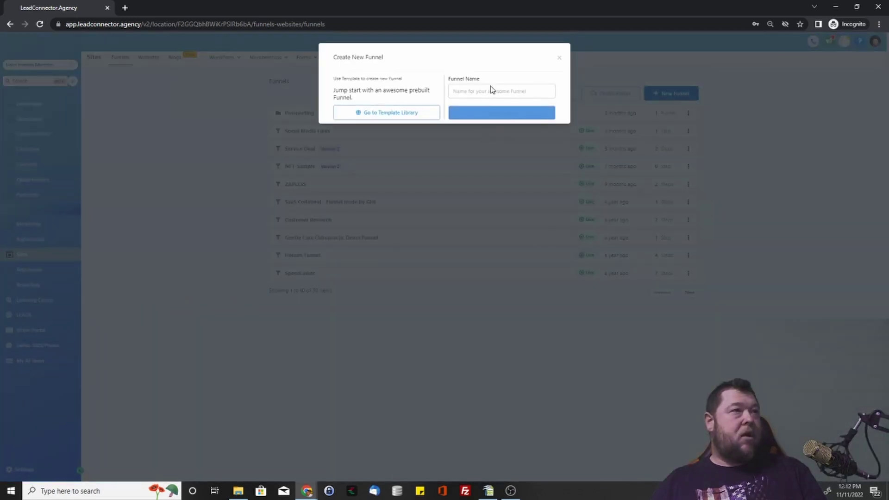
{"action": "left_click", "coordinate": [491, 91]}
{"action": "type", "text": "test"}
{"action": "left_click", "coordinate": [482, 113]}
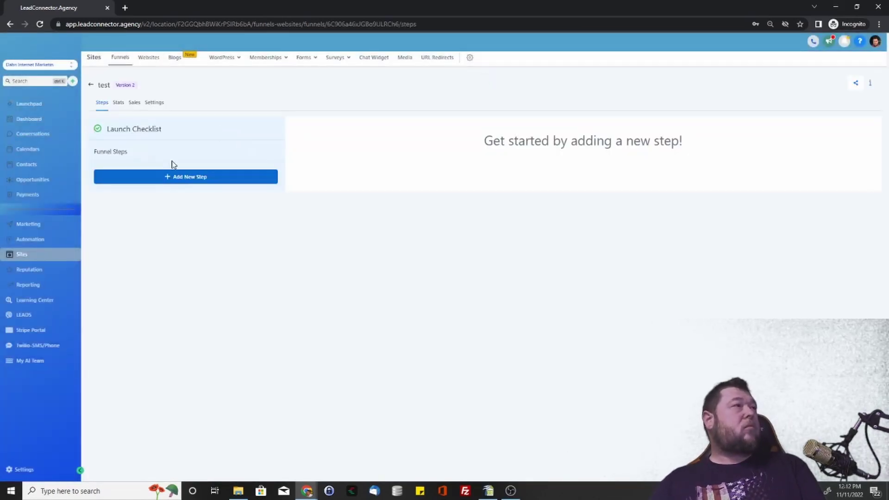
- Add a funnel step named test with the path test
{"action": "left_click", "coordinate": [170, 178]}
{"action": "left_click", "coordinate": [403, 91]}
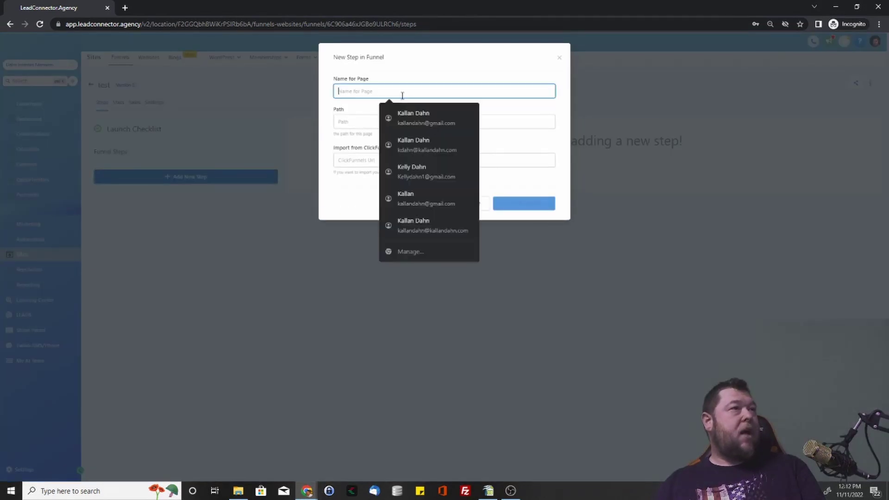
{"action": "type", "text": "test"}
{"action": "left_click", "coordinate": [353, 122]}
{"action": "left_click", "coordinate": [520, 204]}
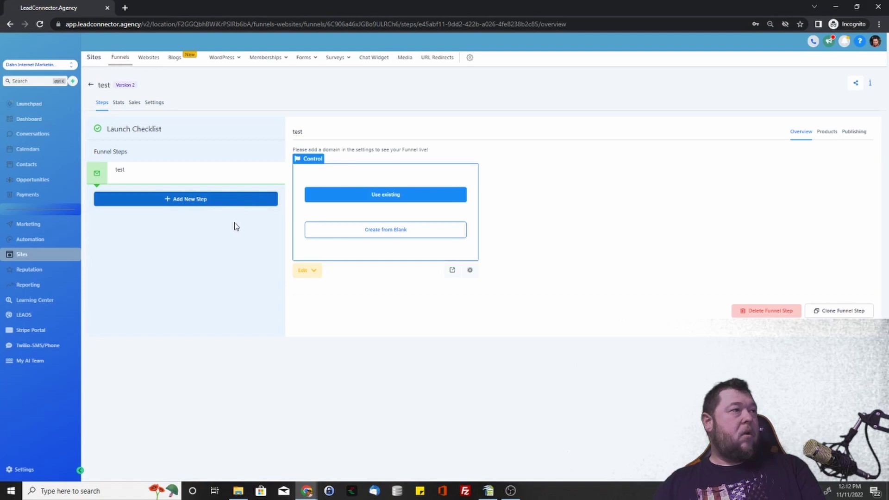
- Add Restaurant Marketing Basic with its Basic price to the test step's products
{"action": "left_click", "coordinate": [827, 132]}
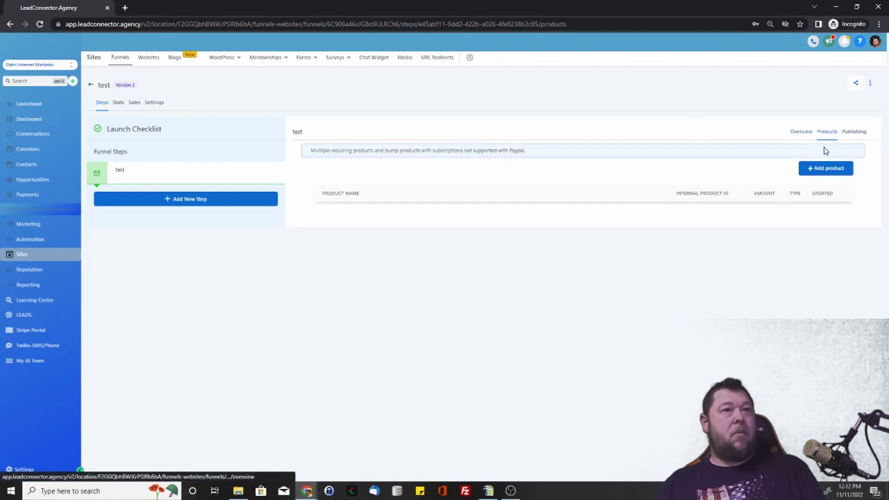
{"action": "left_click", "coordinate": [812, 170]}
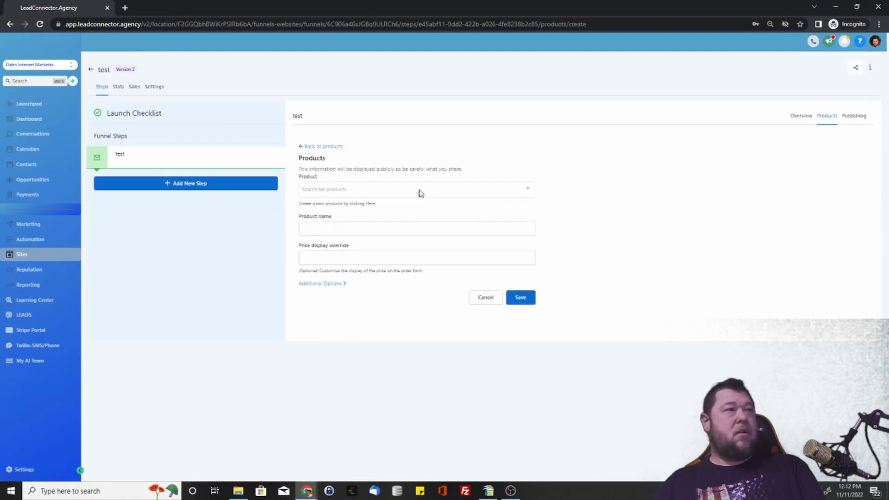
{"action": "left_click", "coordinate": [419, 190]}
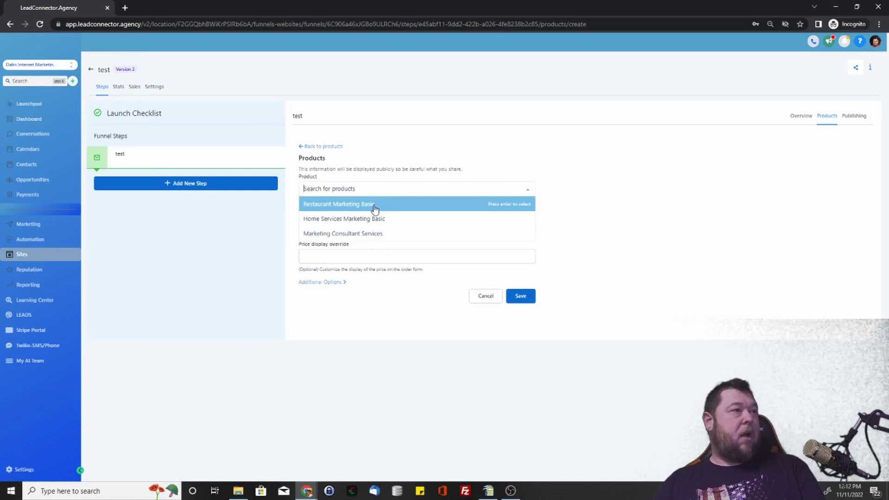
{"action": "left_click", "coordinate": [374, 206]}
{"action": "left_click", "coordinate": [447, 227]}
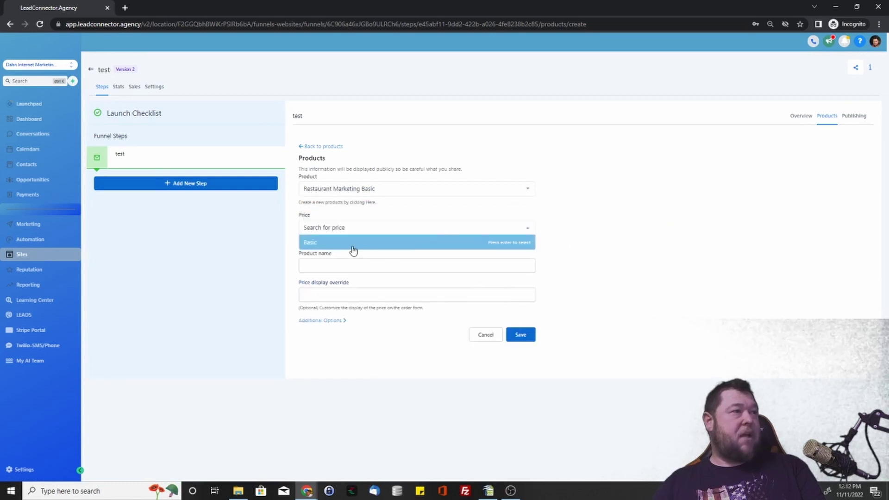
{"action": "left_click", "coordinate": [354, 243]}
- Leave multiple-quantity purchasing off and save it as the $500 main product
{"action": "left_click", "coordinate": [357, 295]}
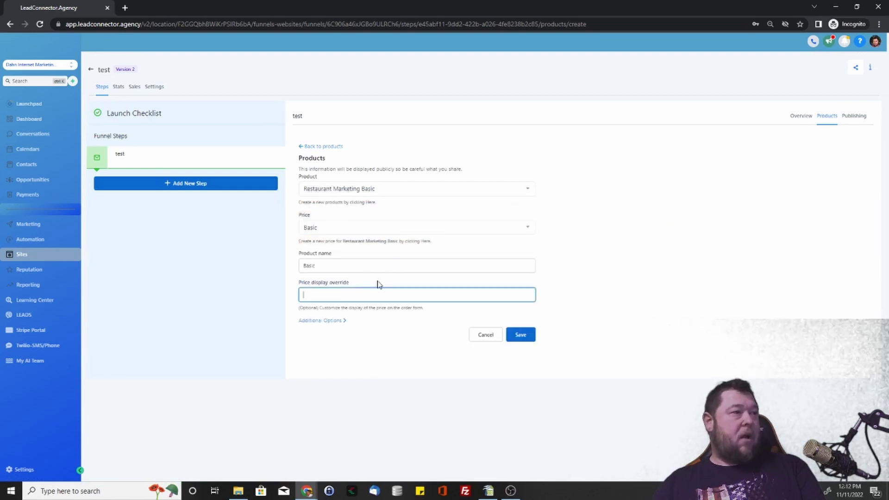
{"action": "left_click", "coordinate": [317, 322]}
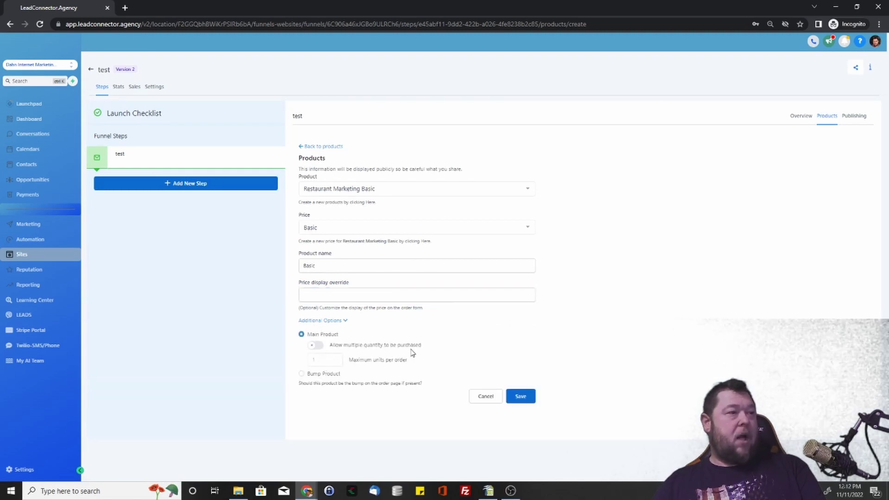
{"action": "left_click", "coordinate": [315, 347]}
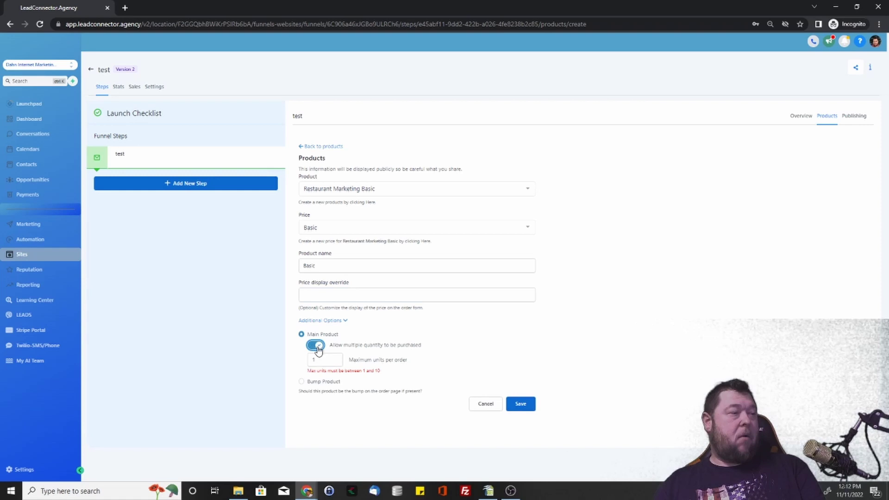
{"action": "left_click", "coordinate": [316, 348]}
{"action": "left_click", "coordinate": [317, 347]}
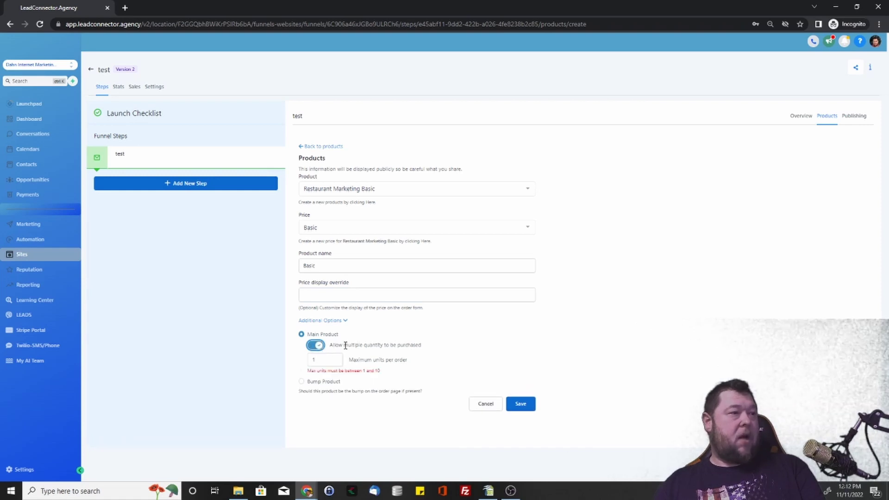
{"action": "left_click", "coordinate": [319, 351]}
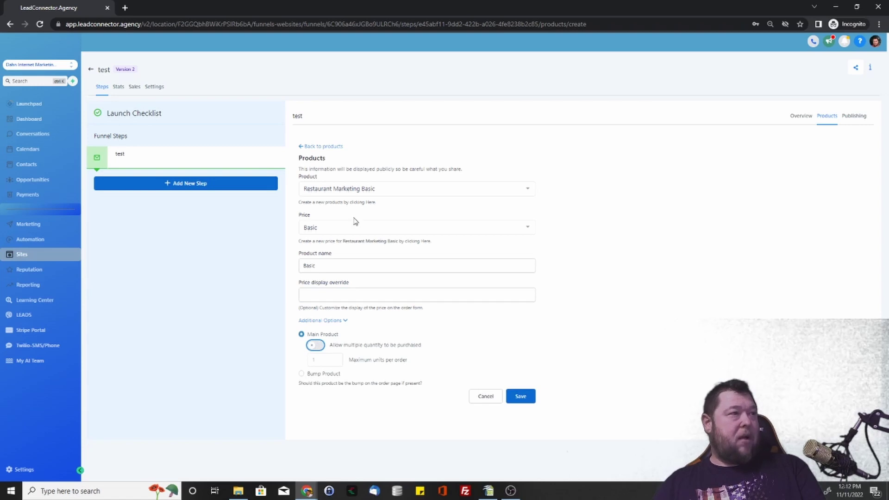
{"action": "left_click", "coordinate": [521, 397]}
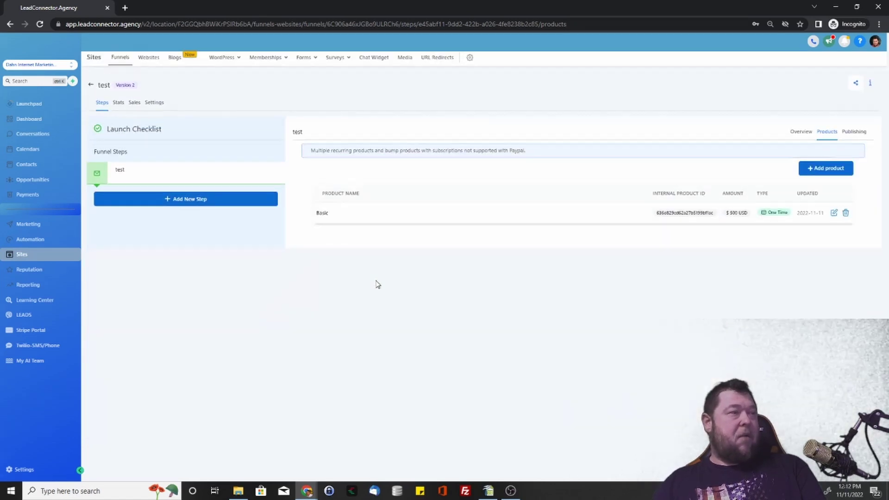
- Add Marketing Consultant Services at its $1500 Standard price as the bump product
{"action": "left_click", "coordinate": [827, 174]}
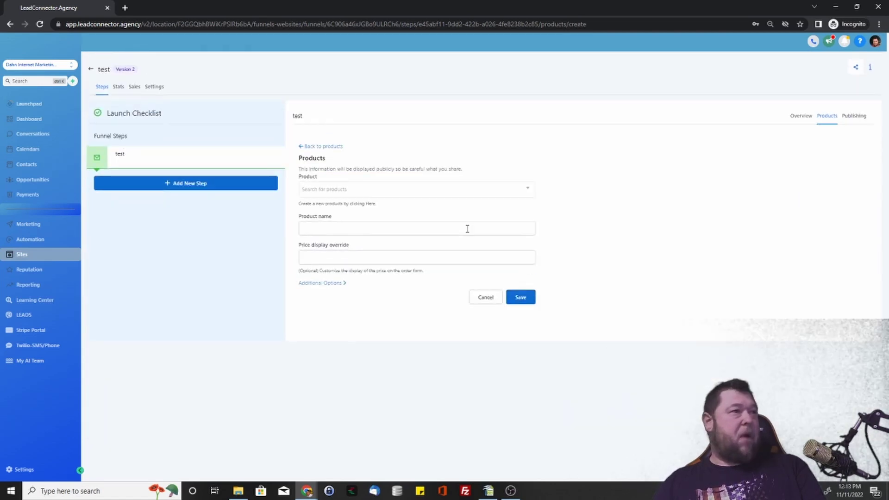
{"action": "left_click", "coordinate": [448, 191]}
{"action": "left_click", "coordinate": [355, 235]}
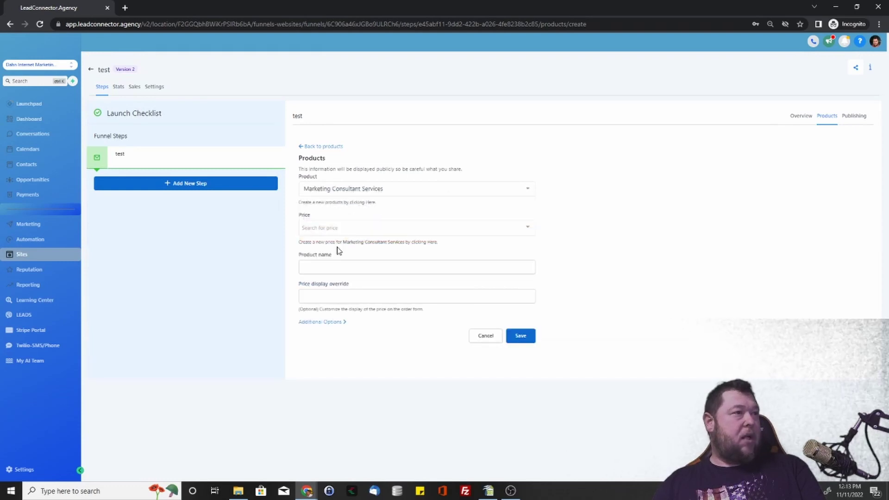
{"action": "left_click", "coordinate": [356, 230]}
{"action": "left_click", "coordinate": [345, 247]}
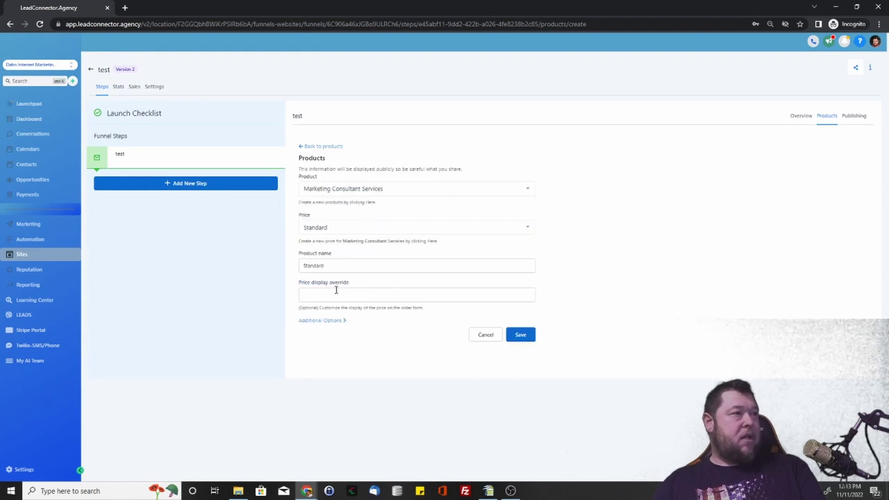
{"action": "left_click", "coordinate": [342, 319]}
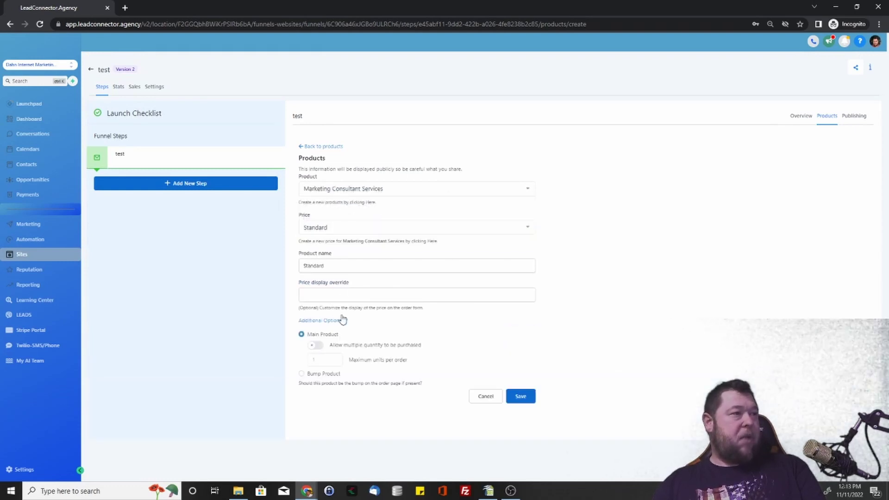
{"action": "left_click", "coordinate": [301, 374]}
{"action": "left_click", "coordinate": [524, 397]}
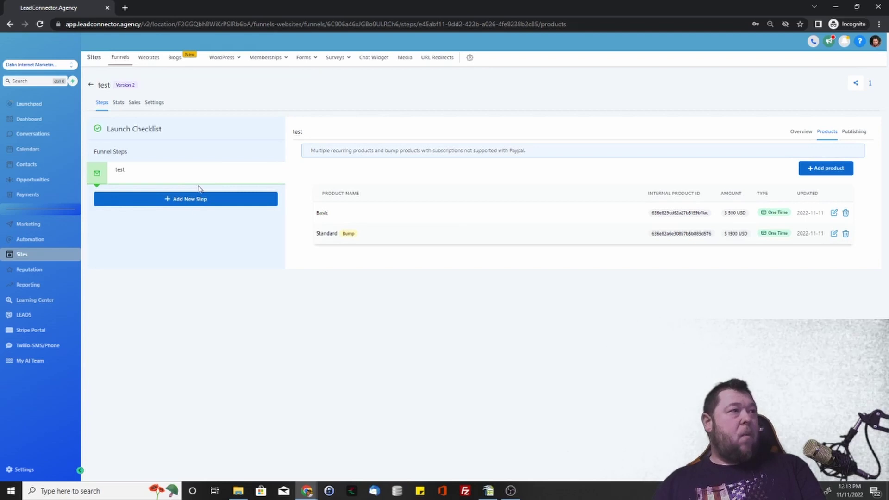
- Go to the step's overview, dismiss the import option, and start the page from blank
{"action": "left_click", "coordinate": [809, 135]}
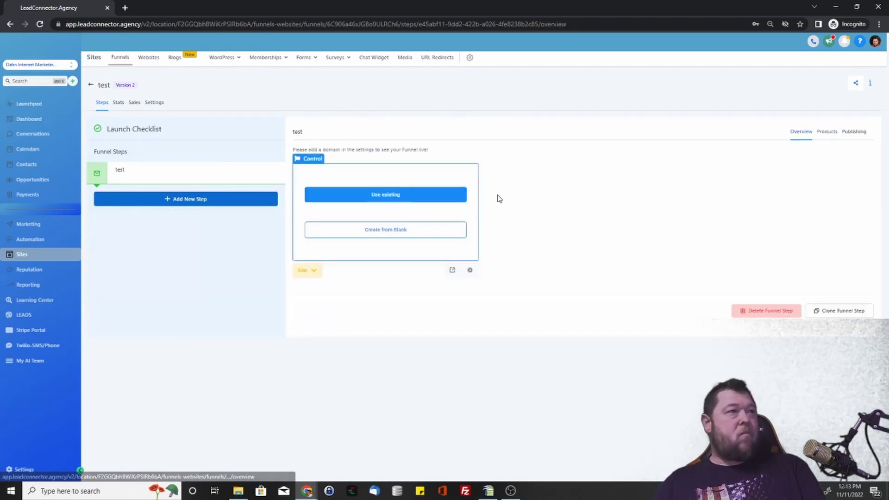
{"action": "left_click", "coordinate": [389, 202]}
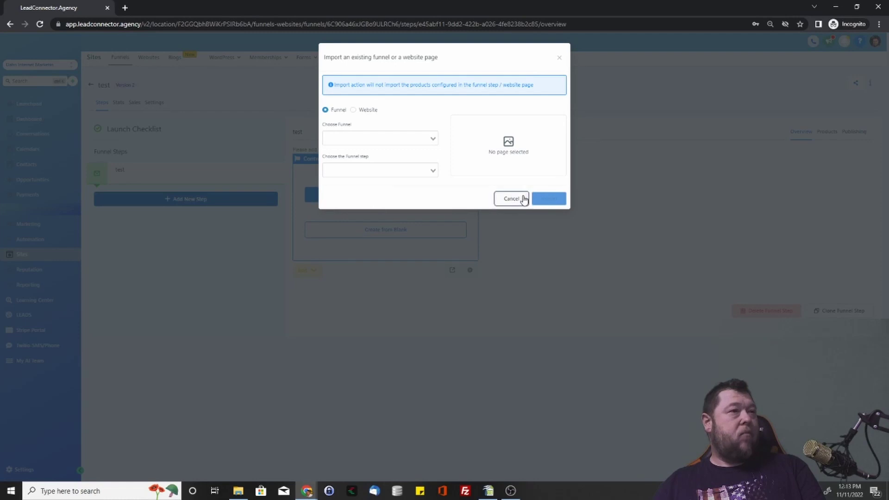
{"action": "left_click", "coordinate": [521, 198]}
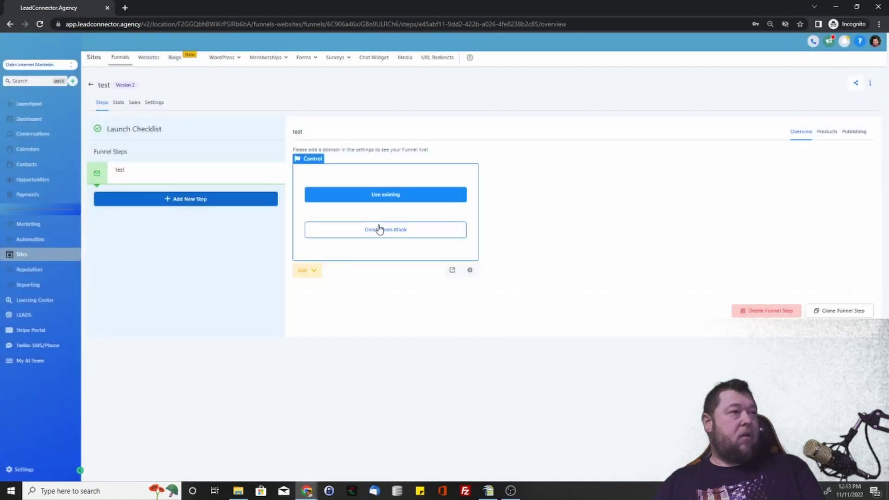
{"action": "left_click", "coordinate": [385, 232]}
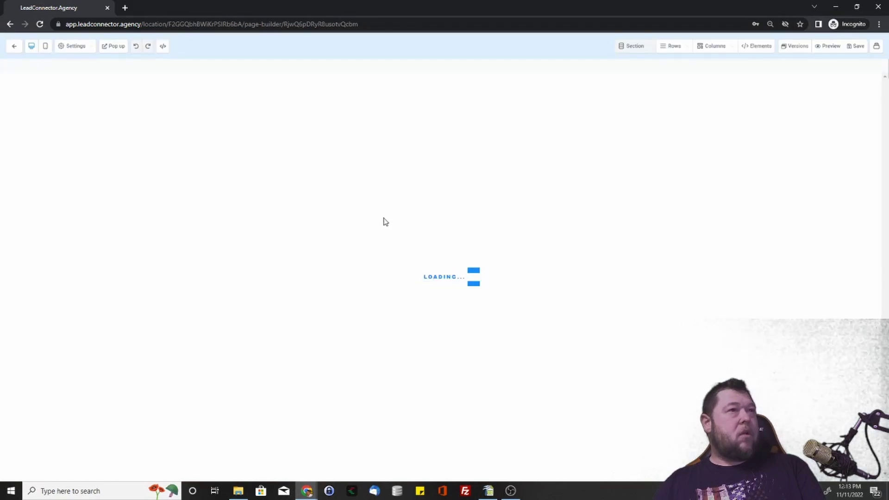
- Add a full-width section containing a one-column row
{"action": "left_click", "coordinate": [760, 78]}
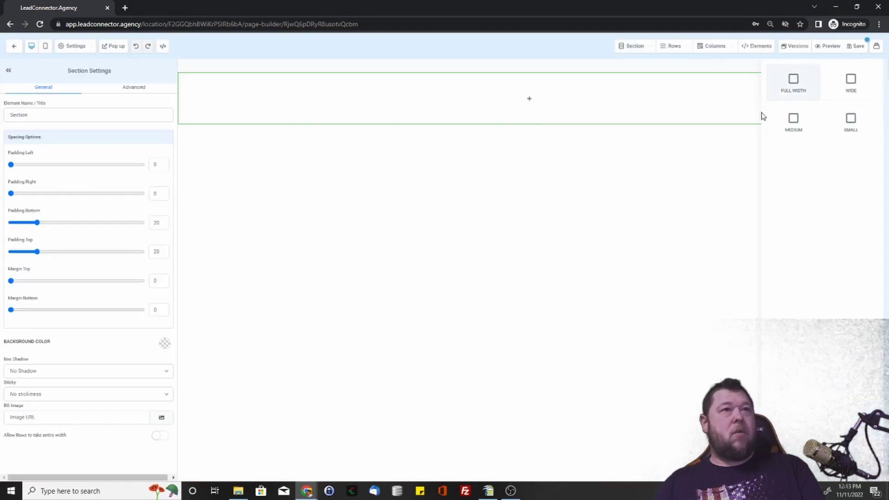
{"action": "left_click", "coordinate": [527, 99]}
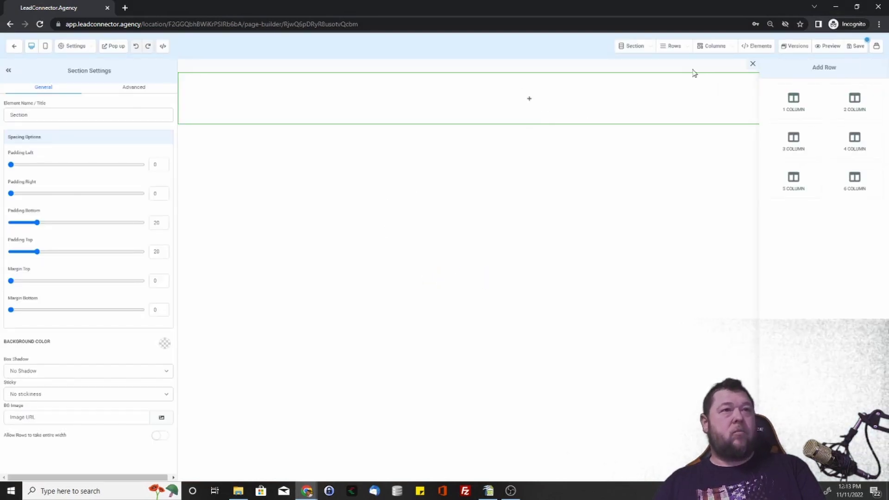
{"action": "left_click", "coordinate": [770, 109]}
{"action": "left_click", "coordinate": [528, 109]}
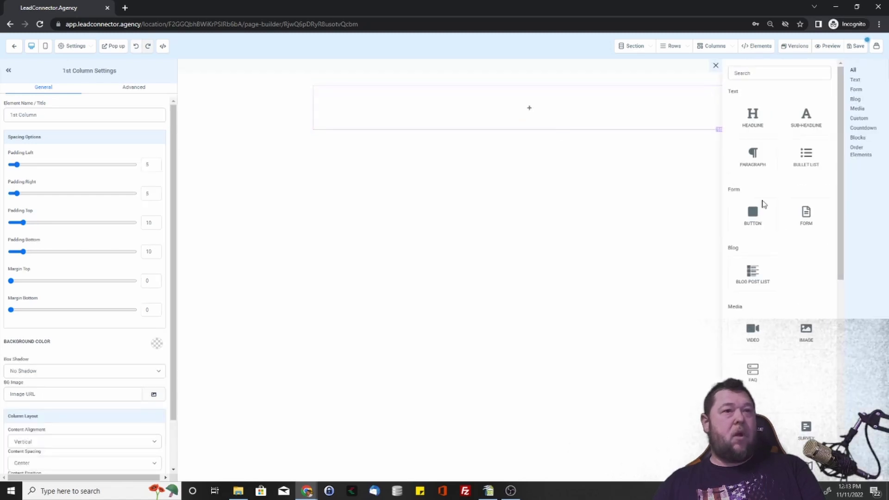
- Drop a One Step Order form into the column and open its Advanced settings
{"action": "scroll", "coordinate": [789, 240], "scroll_direction": "down", "scroll_amount": 6}
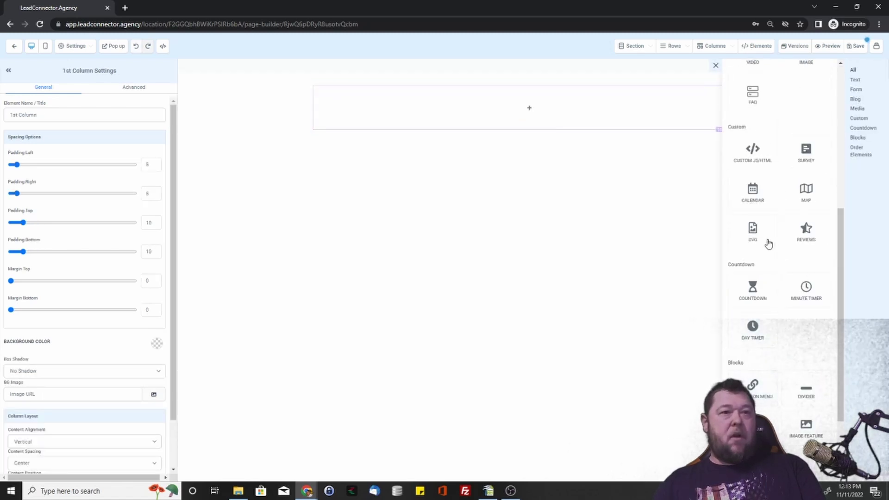
{"action": "scroll", "coordinate": [765, 239], "scroll_direction": "down", "scroll_amount": 2}
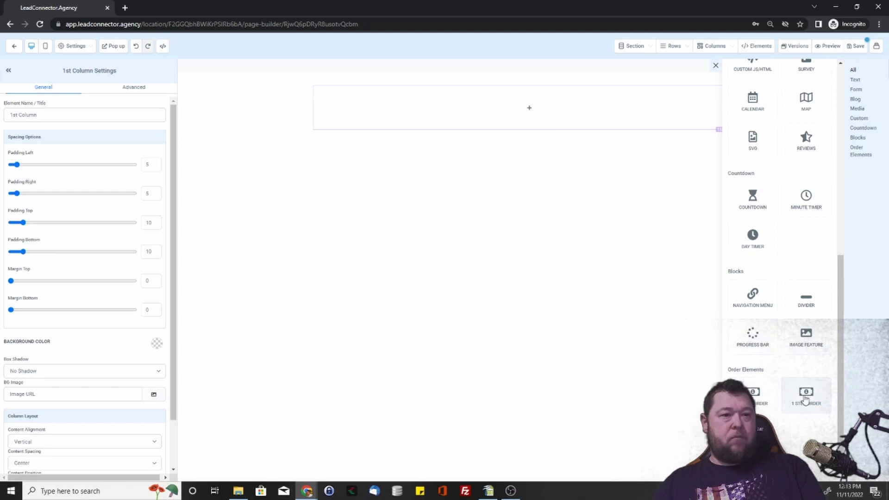
{"action": "left_click_drag", "start_coordinate": [815, 404], "coordinate": [532, 125]}
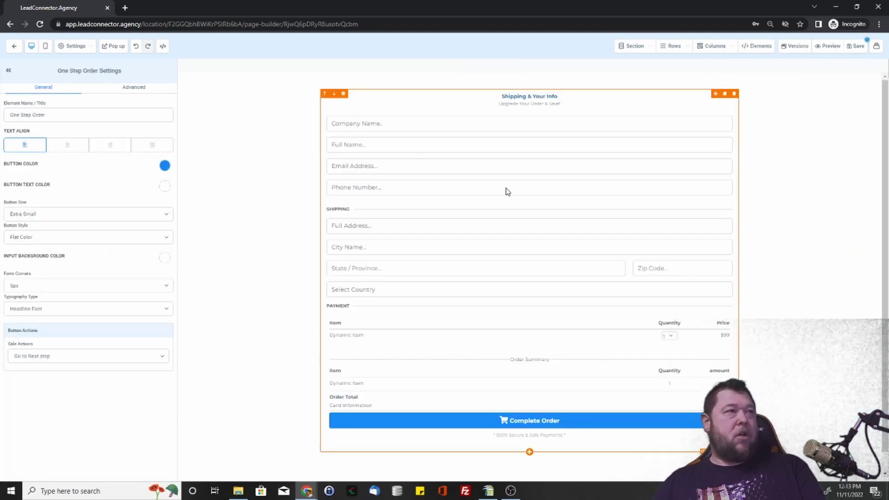
{"action": "scroll", "coordinate": [307, 230], "scroll_direction": "down", "scroll_amount": 1}
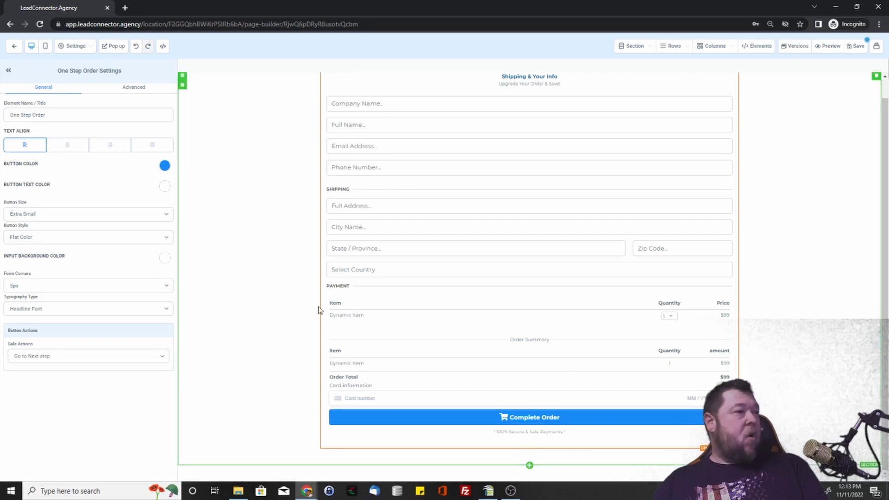
{"action": "left_click", "coordinate": [234, 317]}
{"action": "left_click", "coordinate": [332, 307]}
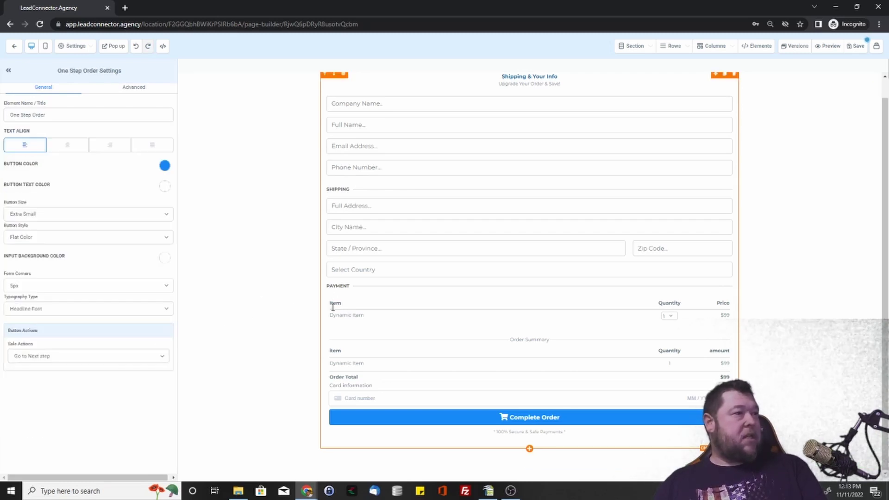
{"action": "left_click", "coordinate": [125, 92]}
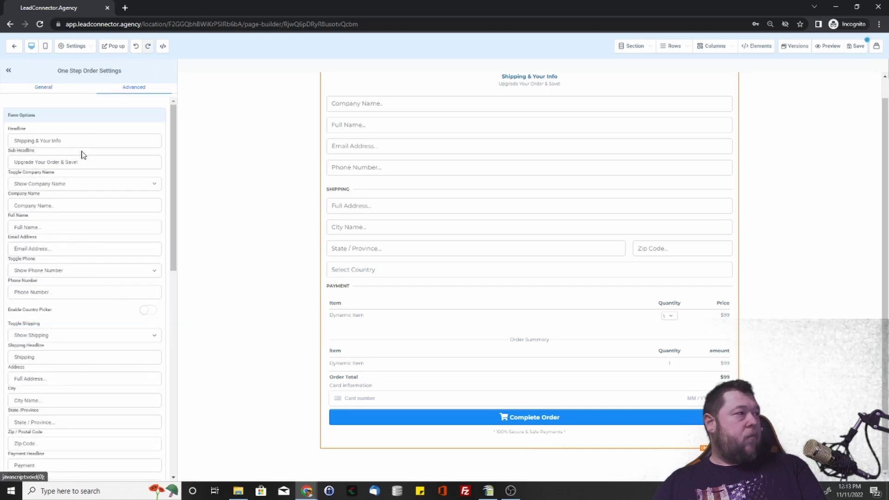
- Enable an order bump on the form with Standard as the bump product
{"action": "scroll", "coordinate": [70, 223], "scroll_direction": "down", "scroll_amount": 10}
{"action": "scroll", "coordinate": [59, 296], "scroll_direction": "down", "scroll_amount": 2}
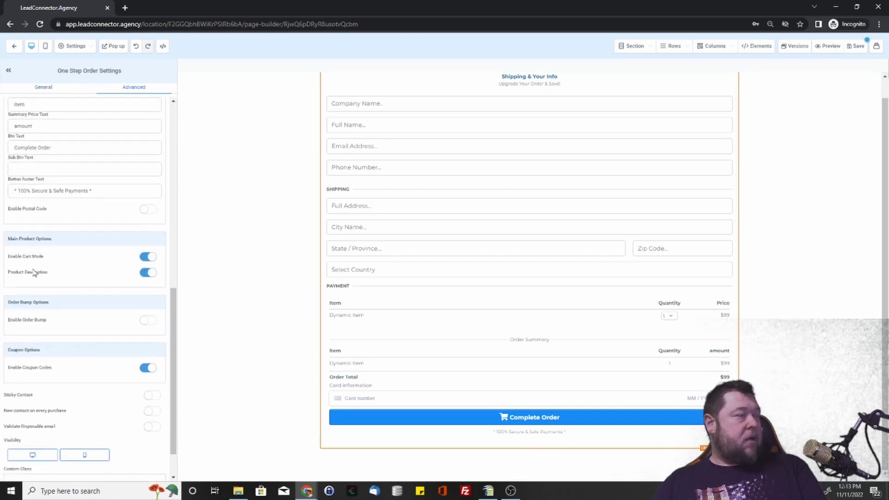
{"action": "left_click", "coordinate": [156, 285]}
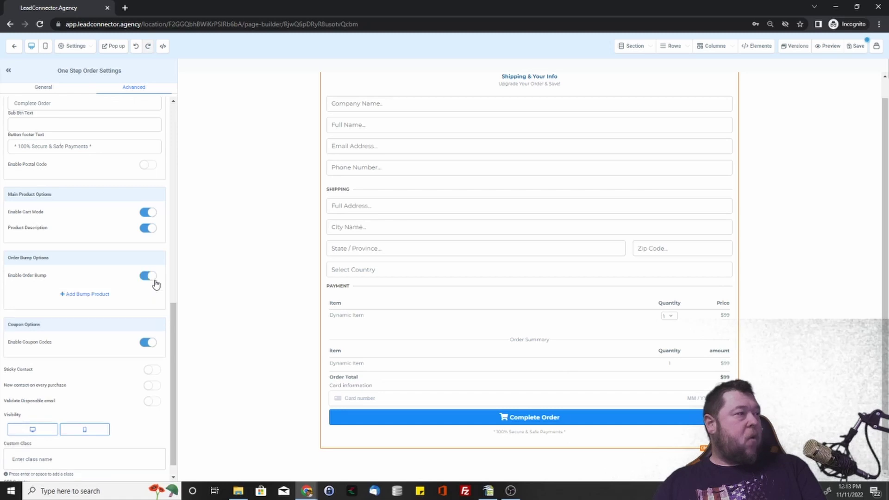
{"action": "left_click", "coordinate": [101, 306]}
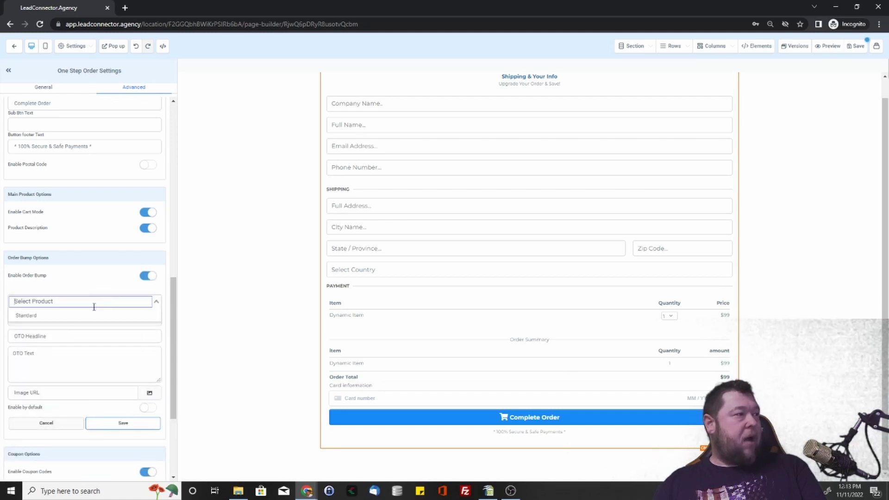
{"action": "left_click", "coordinate": [46, 315]}
- Give the bump the Consultant Services headline, make it checked by default, and save it
{"action": "left_click", "coordinate": [51, 319]}
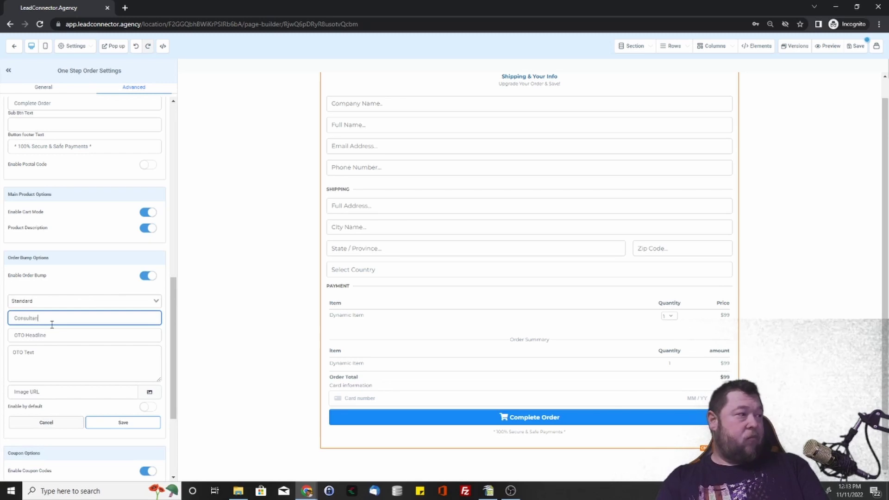
{"action": "left_click", "coordinate": [53, 332]}
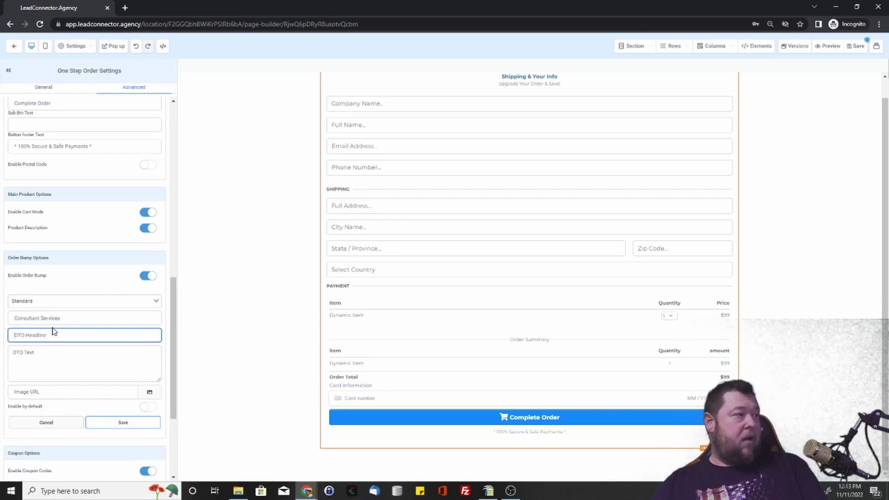
{"action": "left_click", "coordinate": [64, 380]}
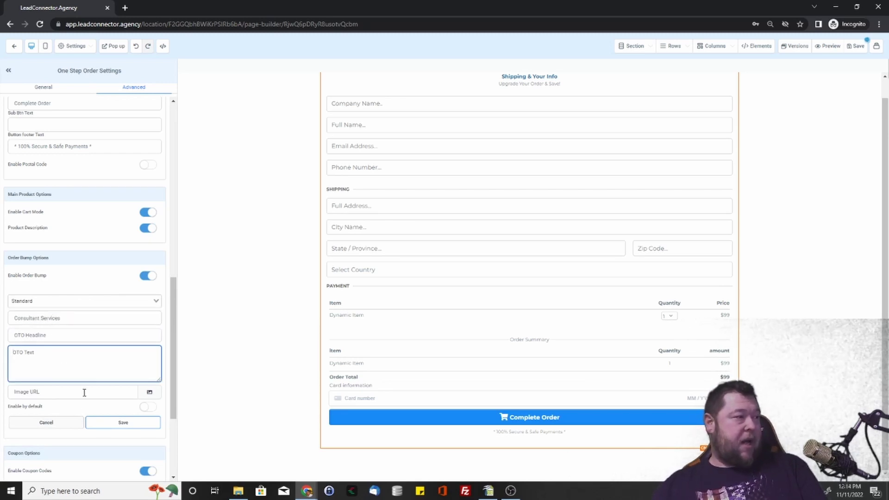
{"action": "left_click", "coordinate": [84, 392]}
{"action": "left_click", "coordinate": [148, 407]}
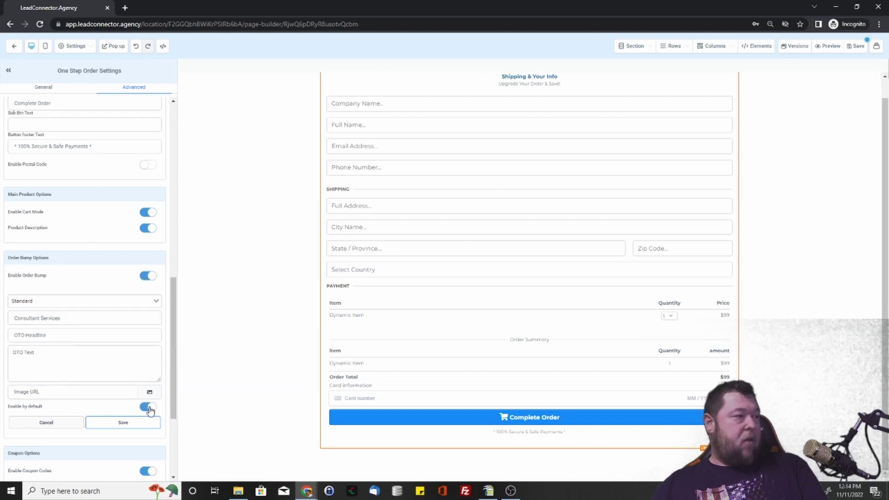
{"action": "left_click", "coordinate": [123, 422]}
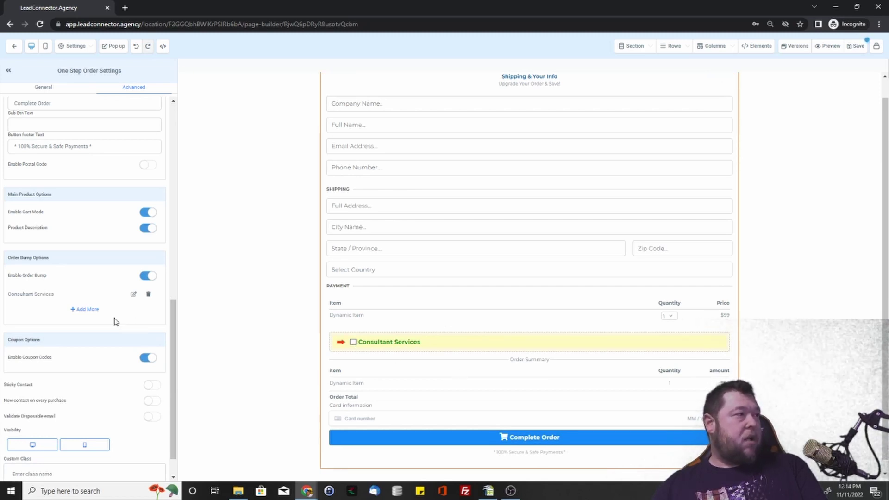
- Scroll back up and select the section around the order form
{"action": "scroll", "coordinate": [72, 322], "scroll_direction": "up", "scroll_amount": 4}
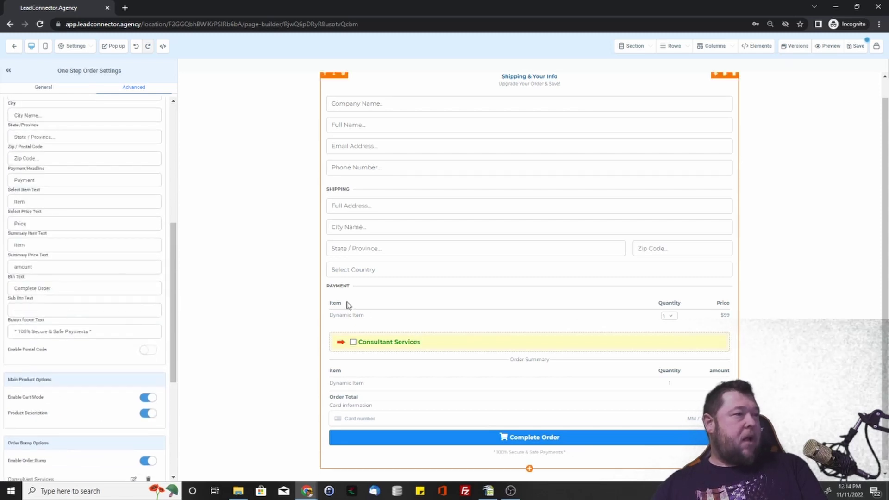
{"action": "left_click_drag", "start_coordinate": [365, 316], "coordinate": [328, 315]}
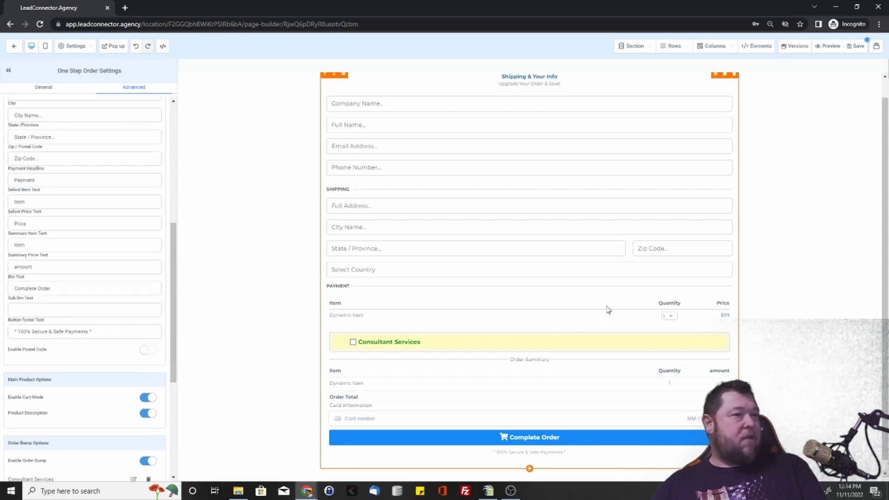
{"action": "left_click", "coordinate": [295, 349]}
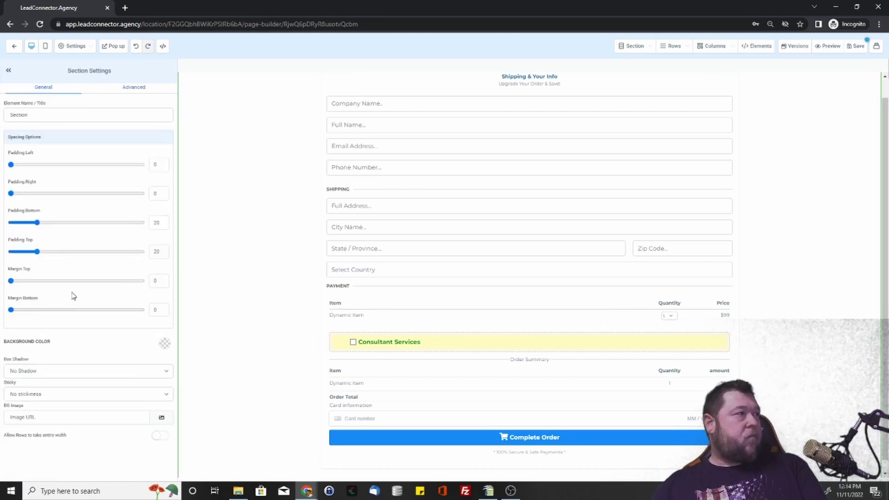
- Open the page preview and check the Basic $500.00 line in the order summary
{"action": "left_click", "coordinate": [832, 51]}
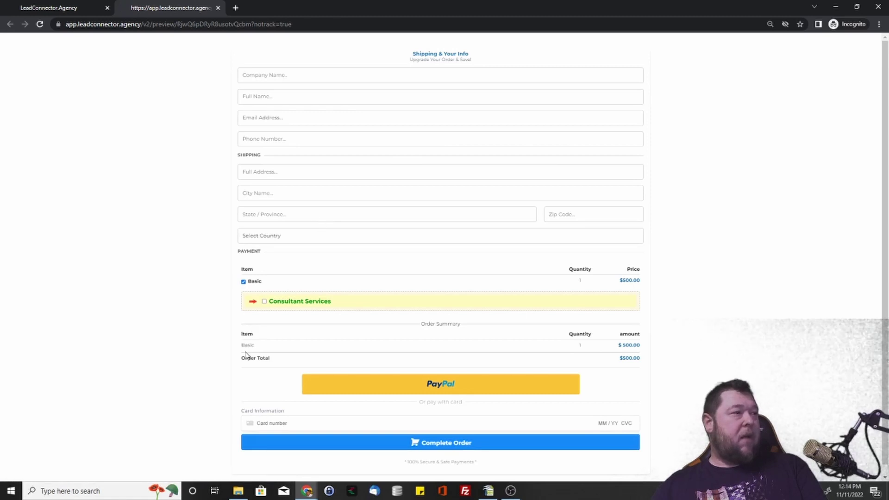
{"action": "double_click", "coordinate": [294, 344]}
{"action": "left_click", "coordinate": [621, 345]}
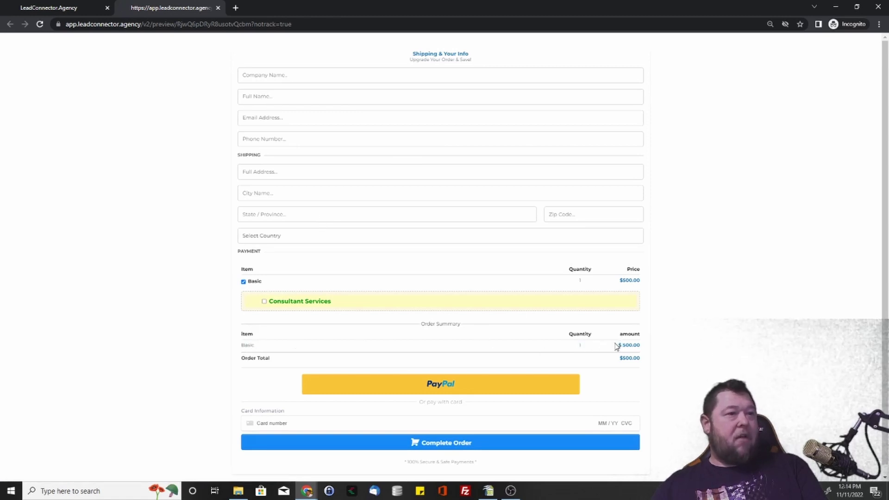
{"action": "double_click", "coordinate": [622, 346]}
{"action": "left_click", "coordinate": [627, 350]}
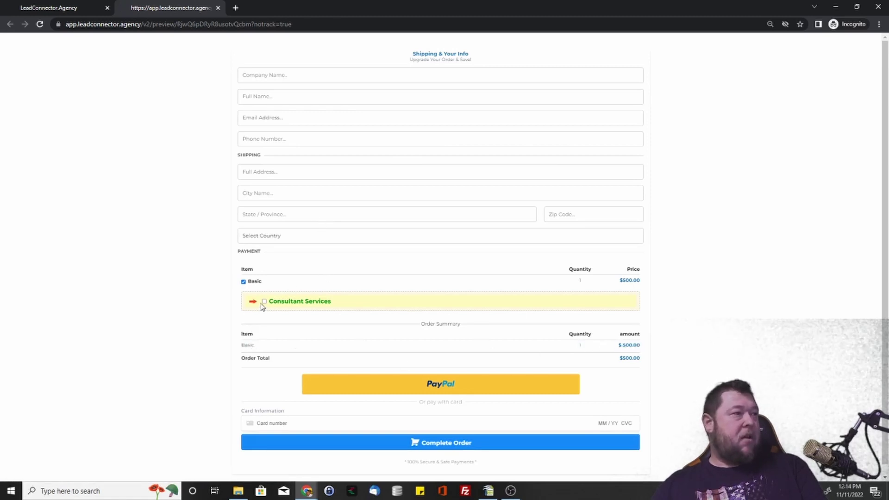
- Toggle Basic off and on, then tick Consultant Services to add Standard $1500.00
{"action": "left_click", "coordinate": [244, 281]}
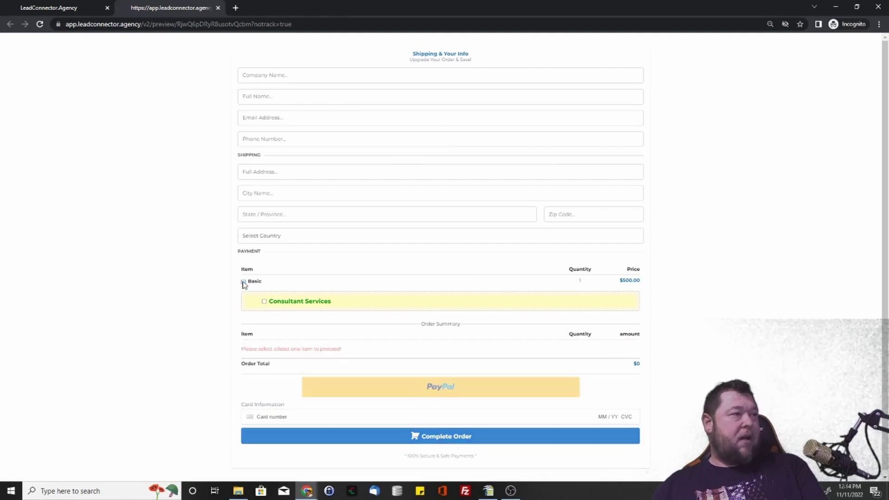
{"action": "left_click", "coordinate": [244, 281]}
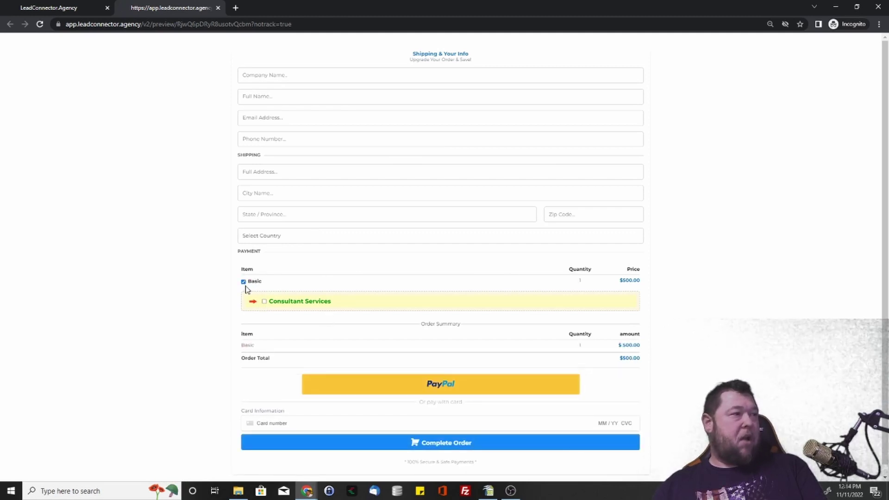
{"action": "left_click", "coordinate": [264, 302]}
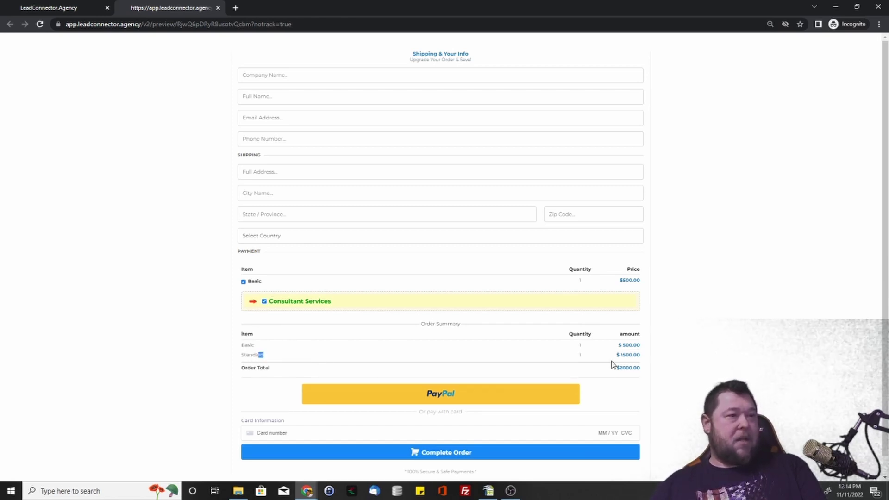
{"action": "left_click_drag", "start_coordinate": [615, 358], "coordinate": [640, 372]}
{"action": "left_click", "coordinate": [637, 369]}
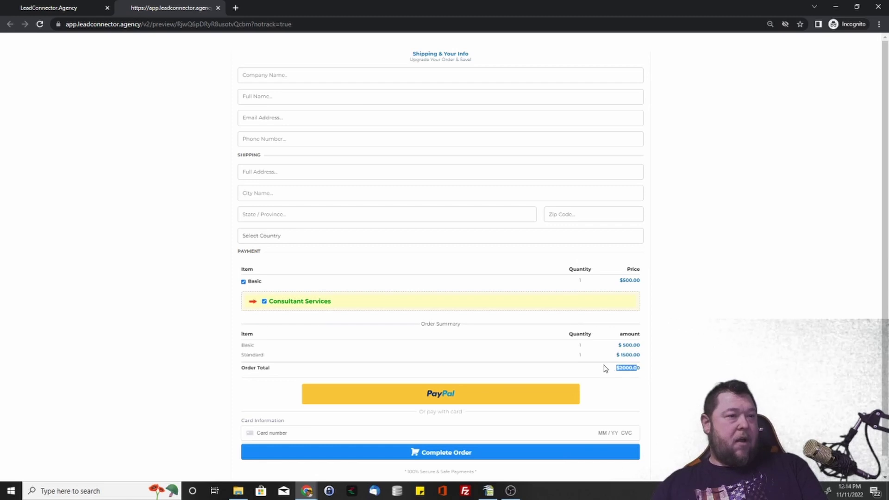
- Look at the card field's saved card suggestions, then dismiss them
{"action": "scroll", "coordinate": [463, 375], "scroll_direction": "down", "scroll_amount": 1}
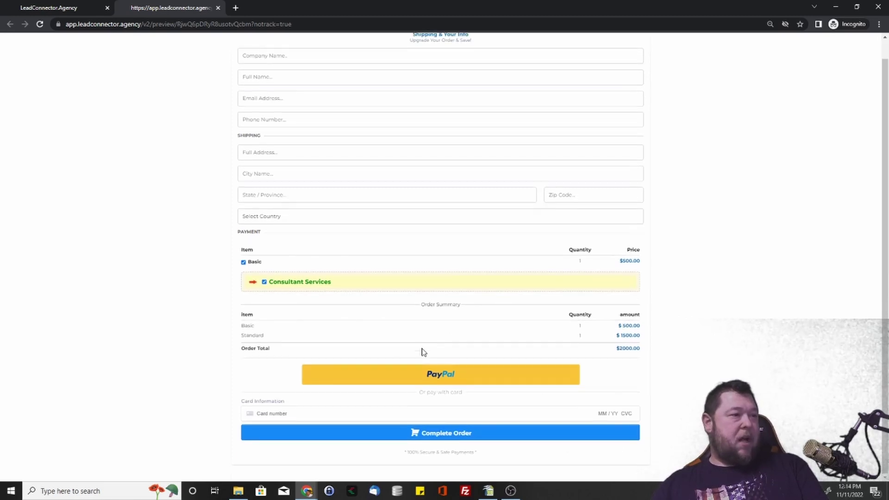
{"action": "left_click", "coordinate": [254, 416]}
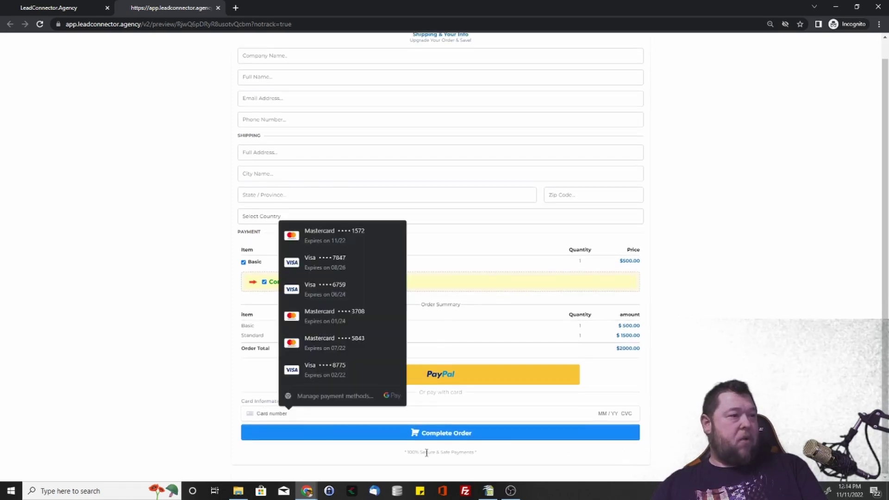
{"action": "left_click", "coordinate": [653, 405]}
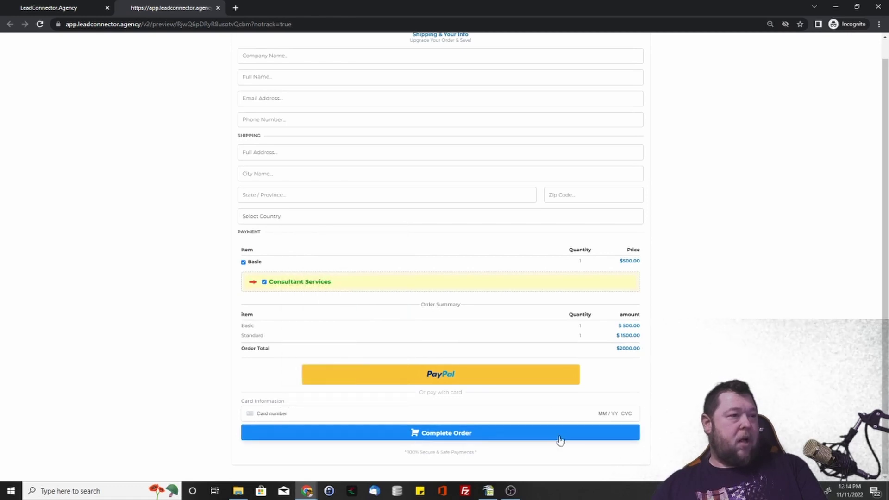
{"action": "scroll", "coordinate": [523, 396], "scroll_direction": "up", "scroll_amount": 1}
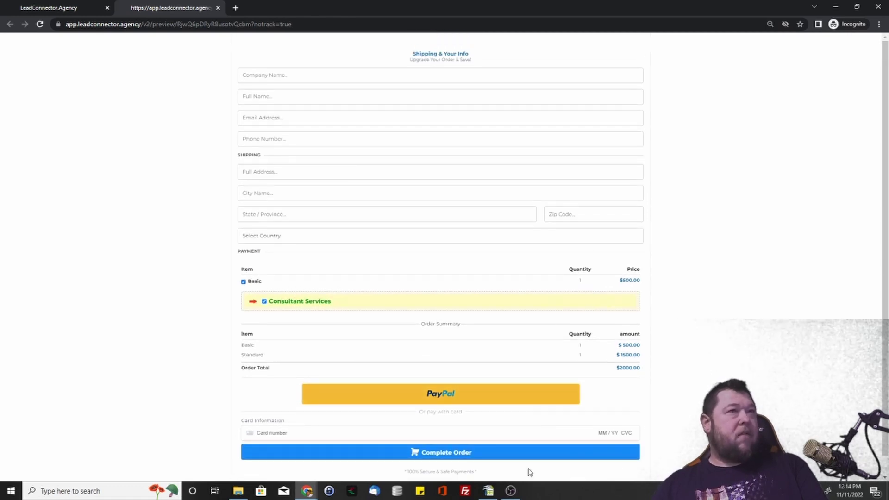
- Leave the order form's sale action on Go to Next step, save, and return to the steps overview
{"action": "left_click", "coordinate": [218, 8]}
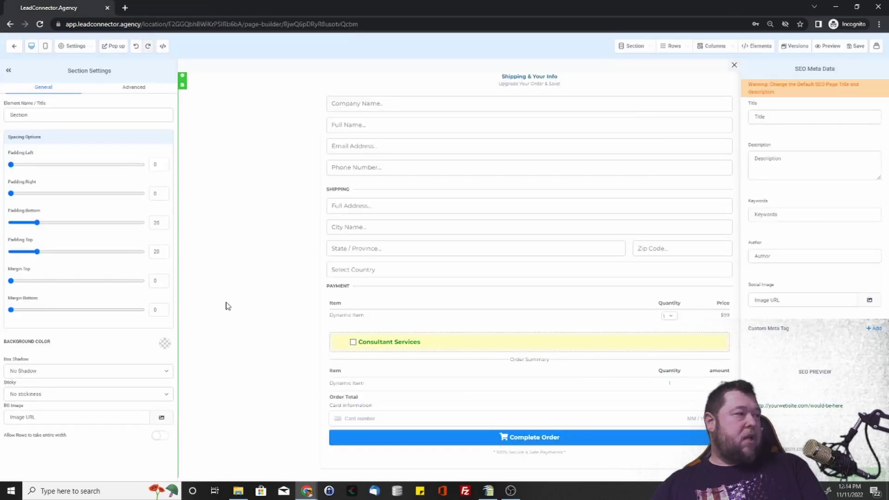
{"action": "left_click", "coordinate": [412, 312]}
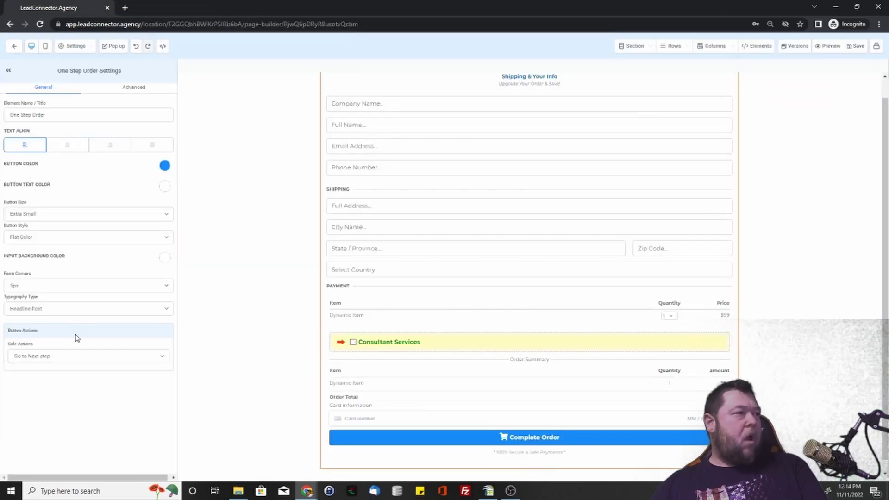
{"action": "left_click", "coordinate": [72, 357]}
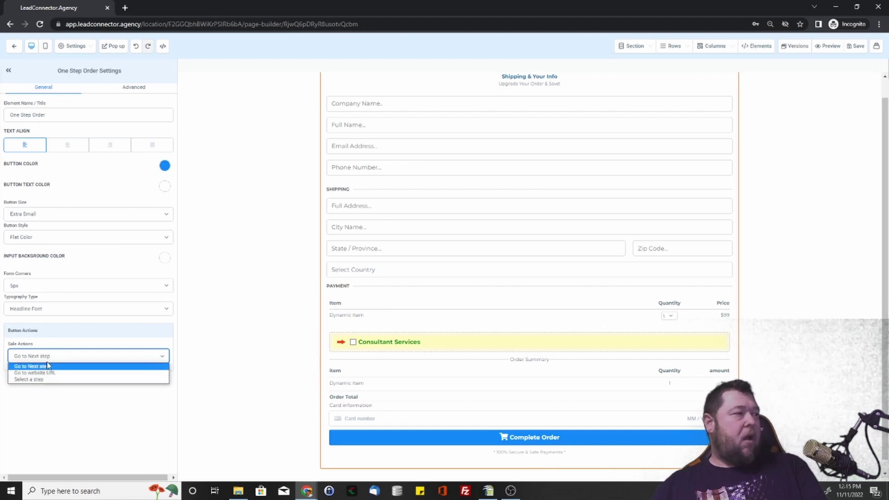
{"action": "left_click", "coordinate": [46, 366]}
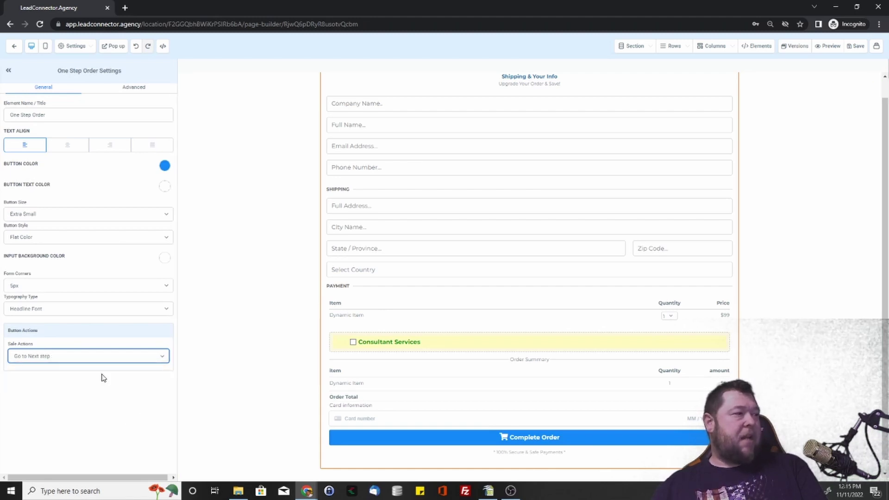
{"action": "left_click", "coordinate": [204, 359]}
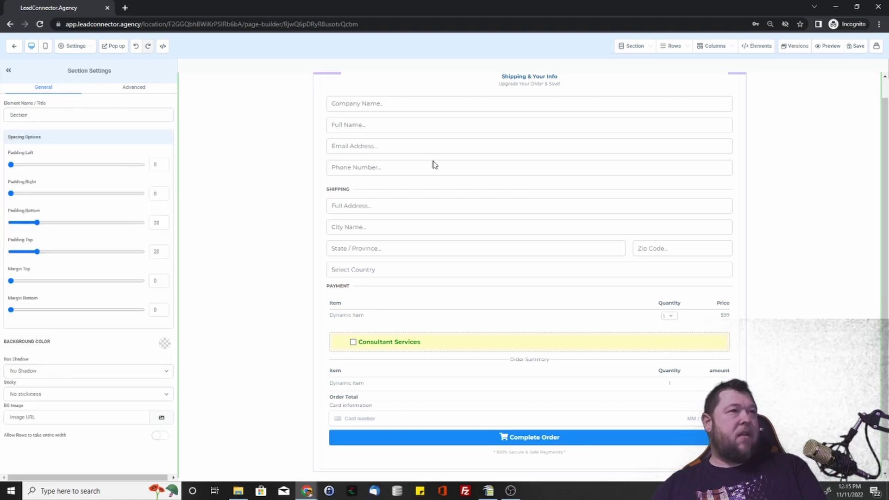
{"action": "left_click", "coordinate": [856, 47]}
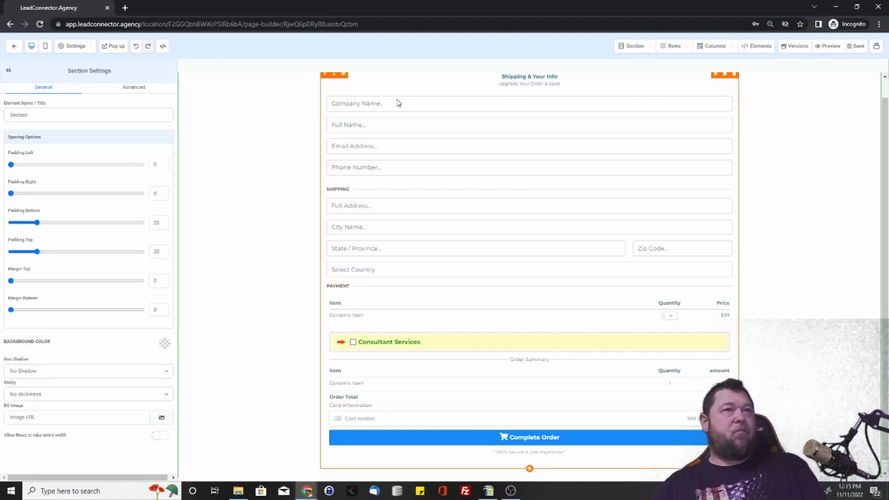
{"action": "left_click", "coordinate": [14, 46]}
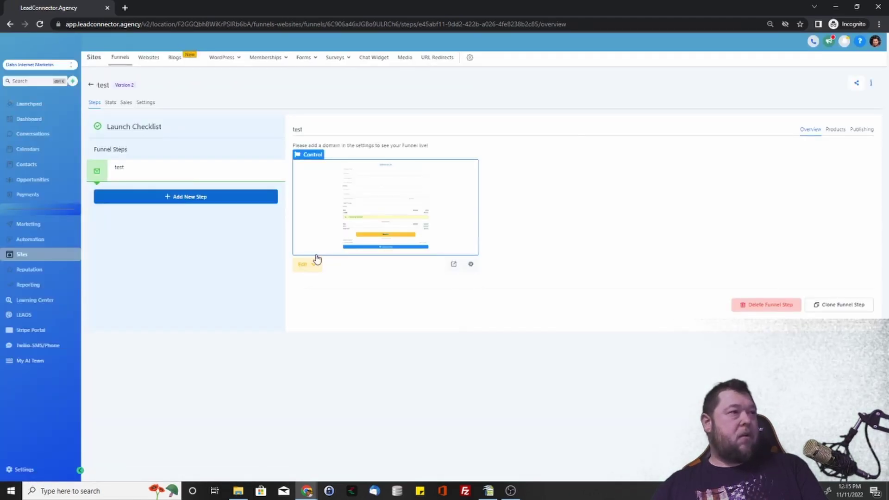
- Reopen the page editor and add an Order Confirmation element below the One Step Order form
{"action": "mouse_move", "coordinate": [304, 266]}
{"action": "left_click", "coordinate": [311, 283]}
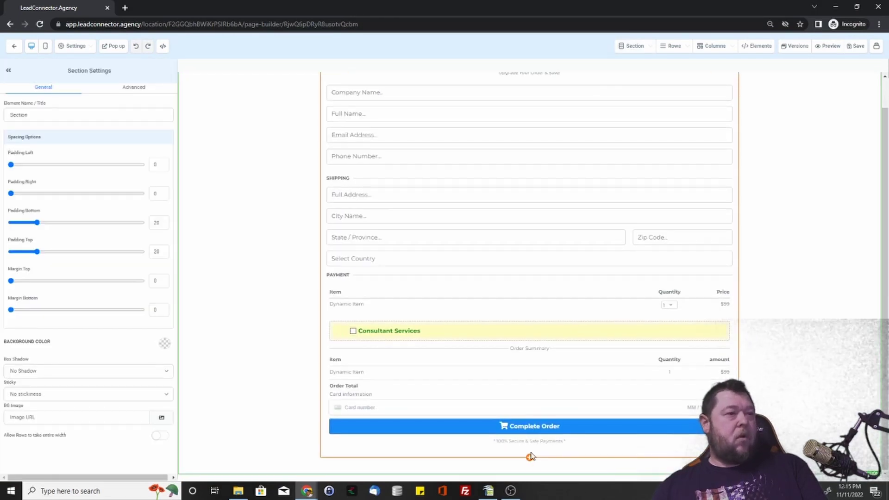
{"action": "left_click", "coordinate": [529, 459]}
{"action": "scroll", "coordinate": [779, 232], "scroll_direction": "down", "scroll_amount": 6}
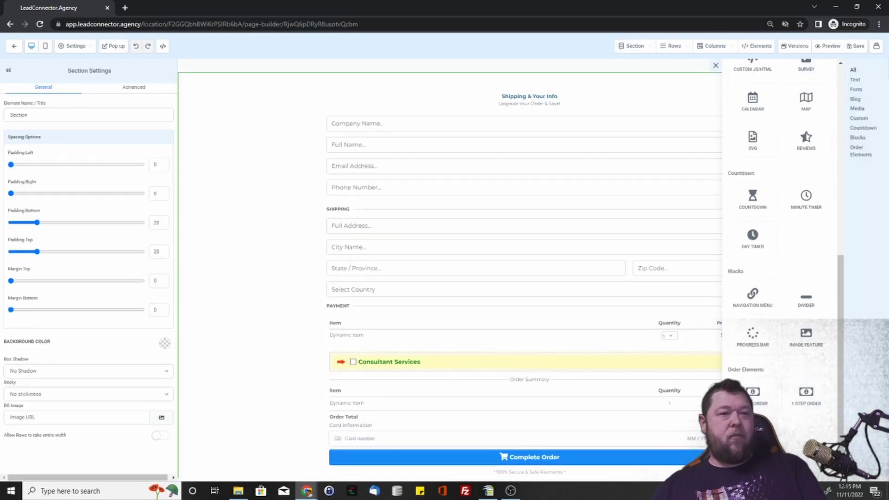
{"action": "left_click", "coordinate": [752, 394]}
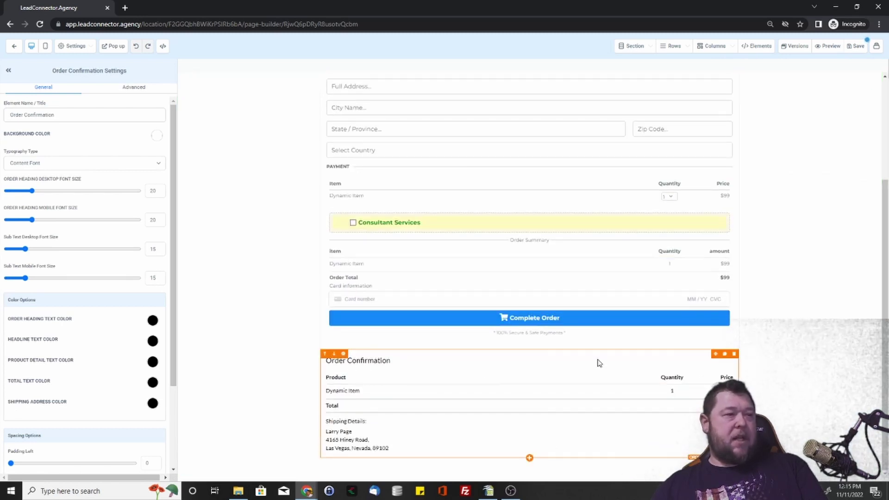
{"action": "left_click", "coordinate": [823, 46]}
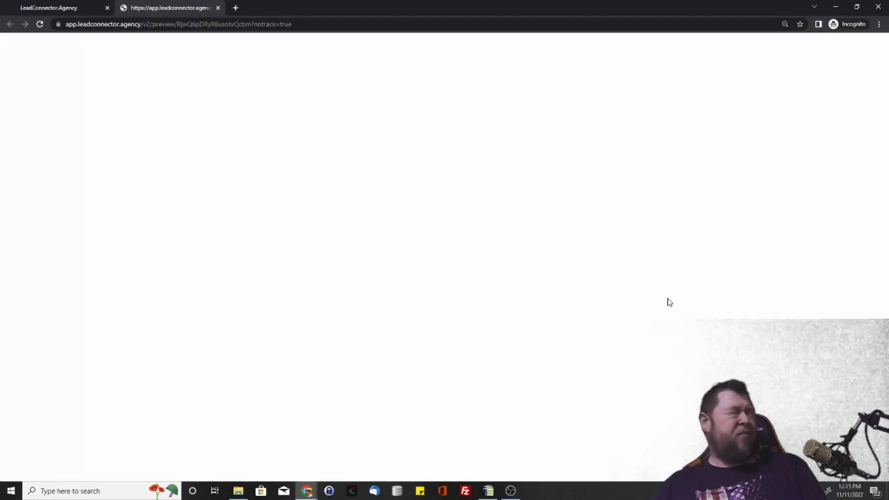
{"action": "scroll", "coordinate": [446, 280], "scroll_direction": "down", "scroll_amount": 1}
{"action": "scroll", "coordinate": [446, 280], "scroll_direction": "down", "scroll_amount": 1}
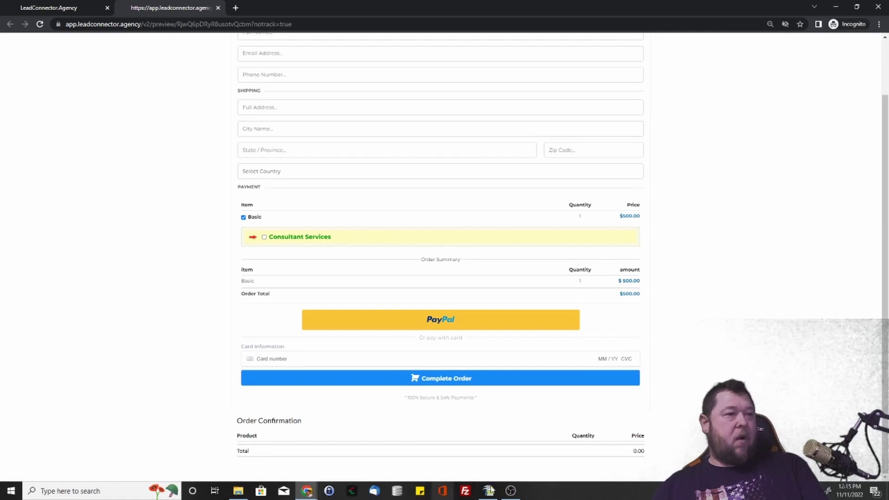
{"action": "scroll", "coordinate": [511, 254], "scroll_direction": "up", "scroll_amount": 2}
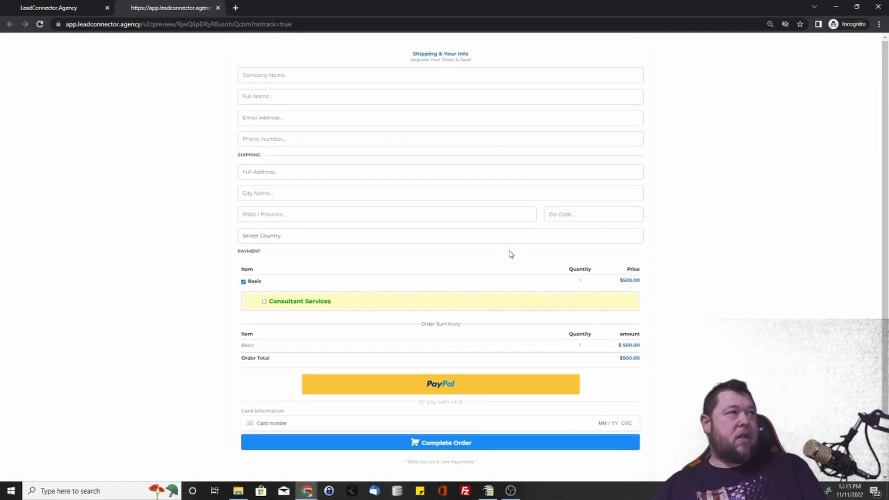
{"action": "scroll", "coordinate": [556, 398], "scroll_direction": "down", "scroll_amount": 1}
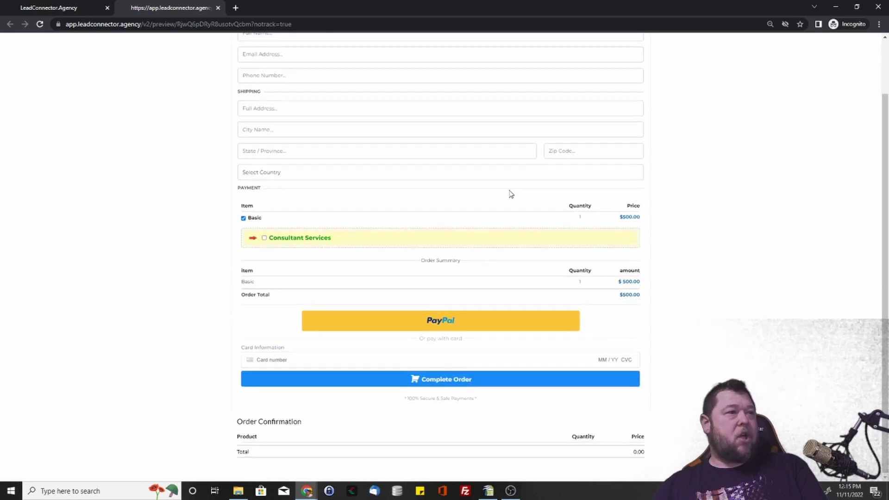
{"action": "scroll", "coordinate": [477, 176], "scroll_direction": "up", "scroll_amount": 2}
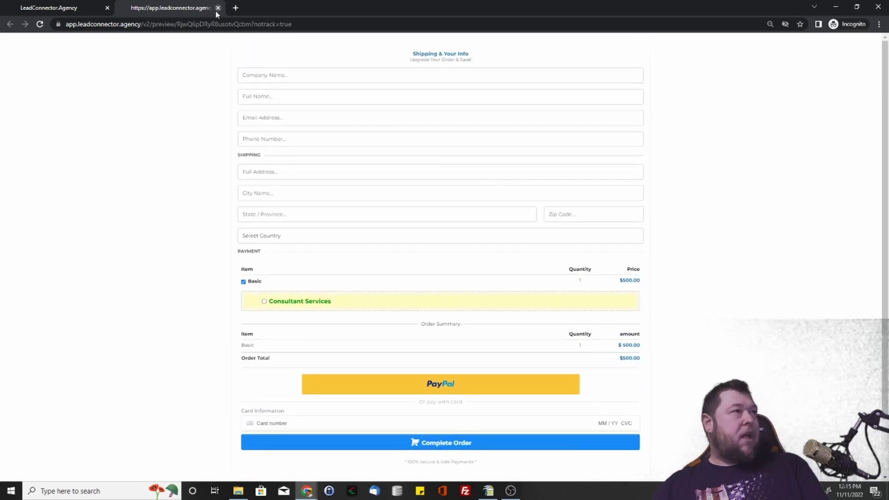
{"action": "left_click", "coordinate": [218, 8]}
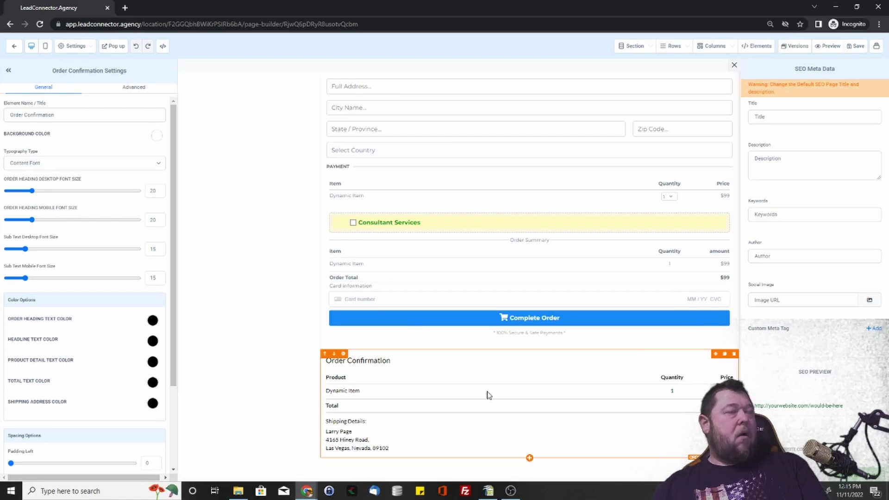
{"action": "left_click", "coordinate": [271, 227]}
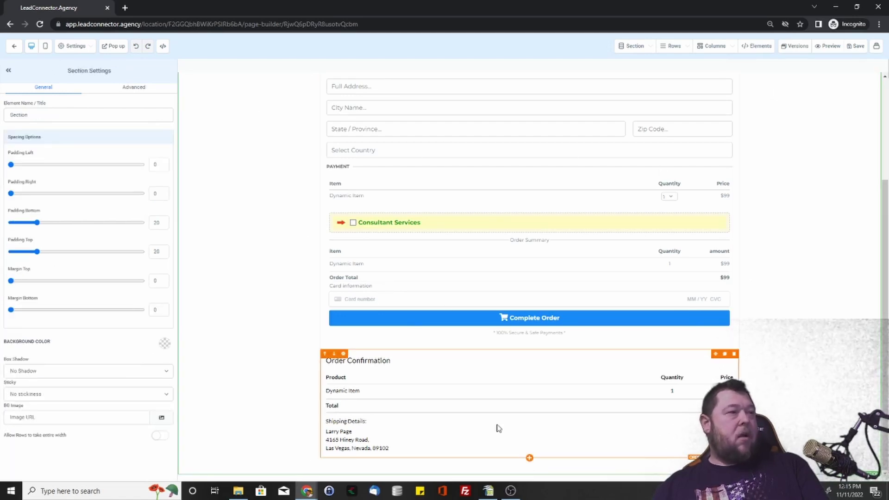